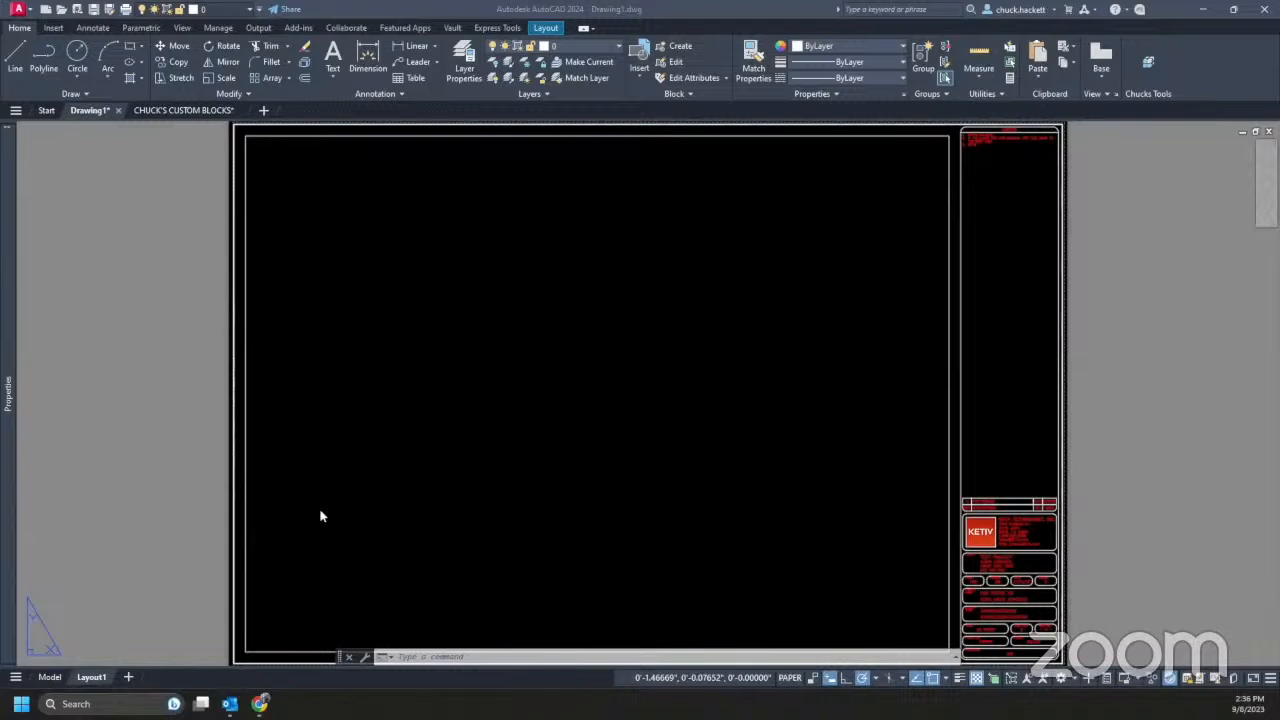
- Switch to CHUCK'S CUSTOM BLOCKS and pan across its rows of blocks
left_click(183, 110)
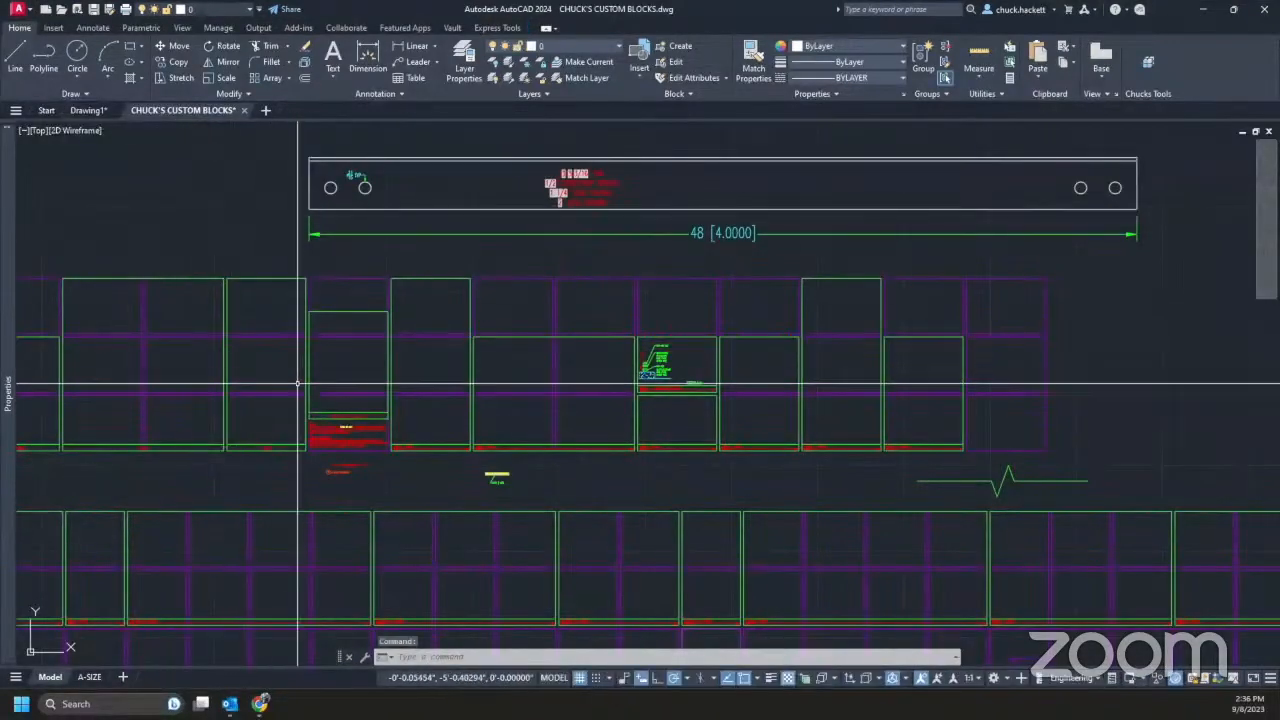
scroll(300, 394, "down", 5)
scroll(508, 391, "down", 2)
mouse_move(471, 284)
middle_mouse_down()
mouse_move(397, 424)
mouse_move(417, 410)
middle_mouse_up()
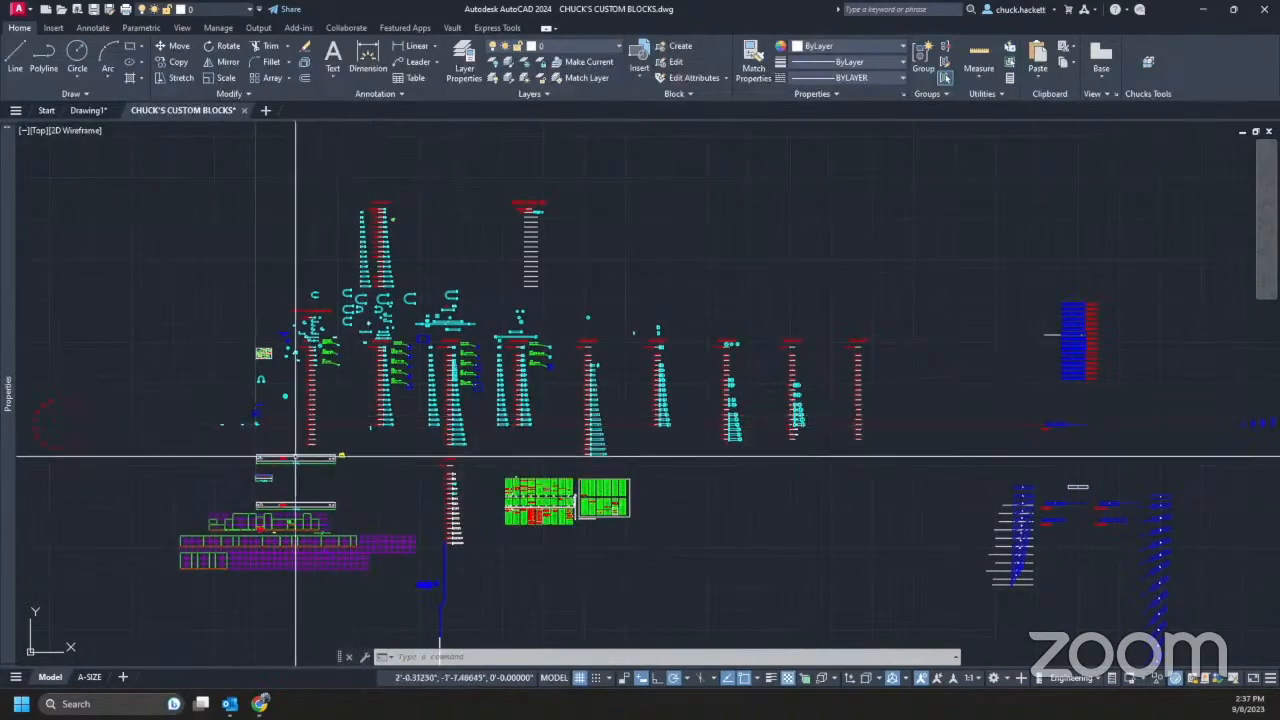
middle_click_drag(283, 487, 352, 415)
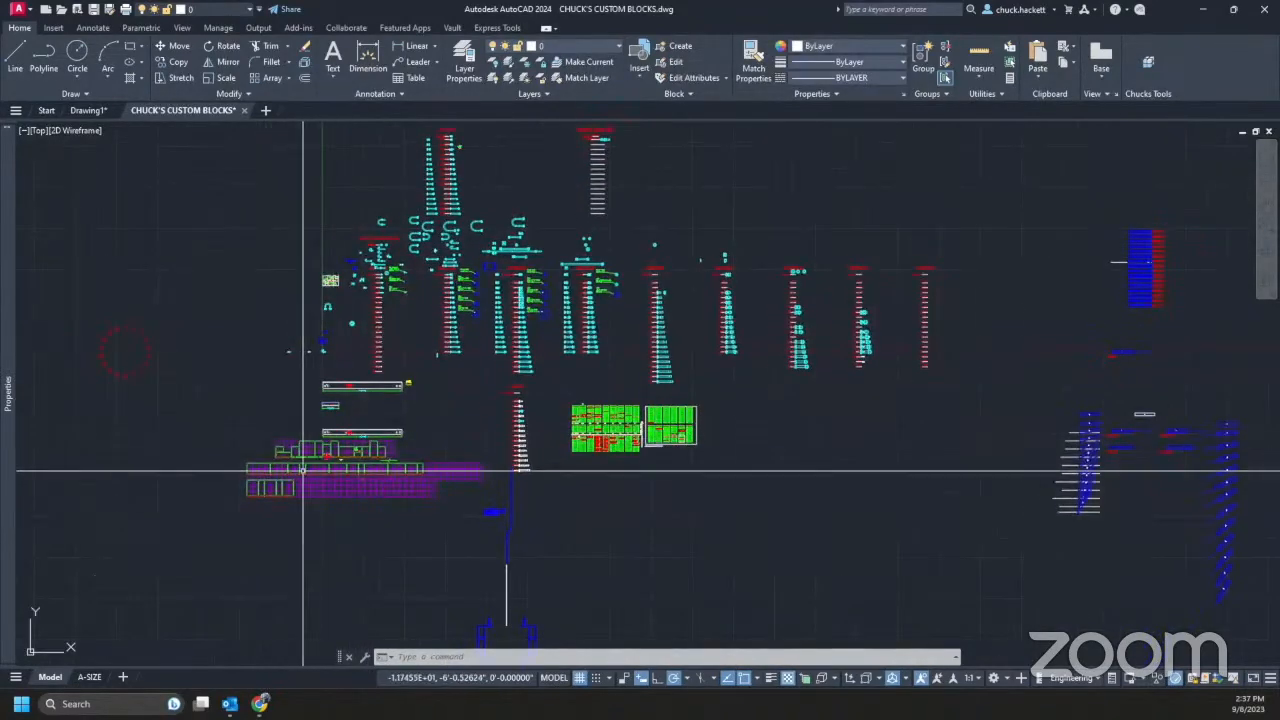
scroll(300, 466, "up", 4)
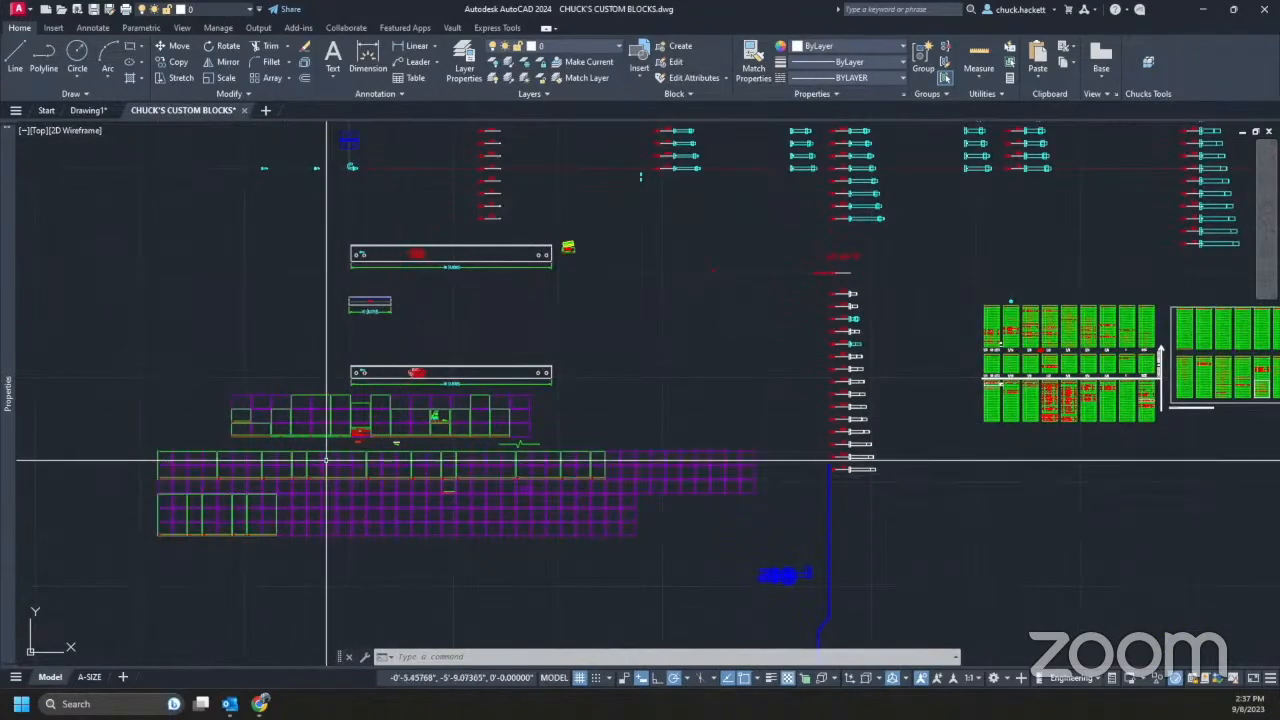
- Pan across the bolt block columns to the triangular frame assembly
mouse_move(808, 272)
middle_mouse_down()
mouse_move(640, 418)
mouse_move(464, 533)
middle_mouse_up()
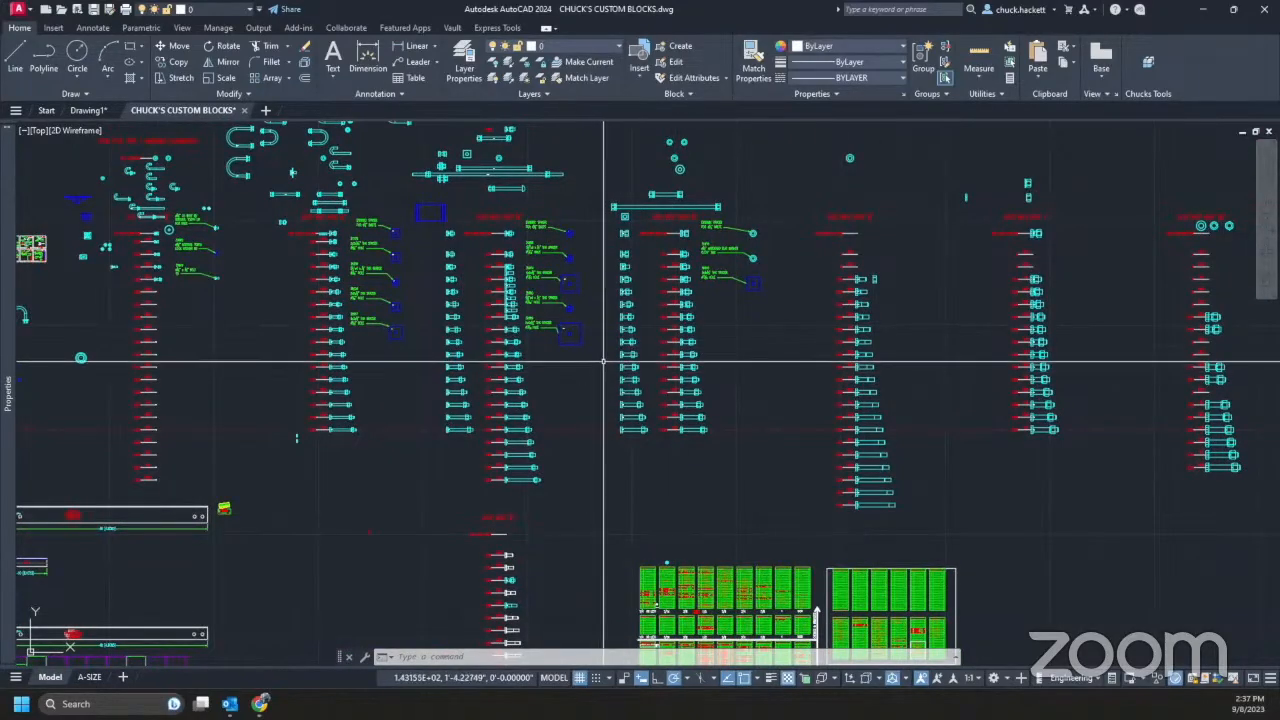
middle_click_drag(926, 298, 334, 472)
scroll(420, 430, "down", 4)
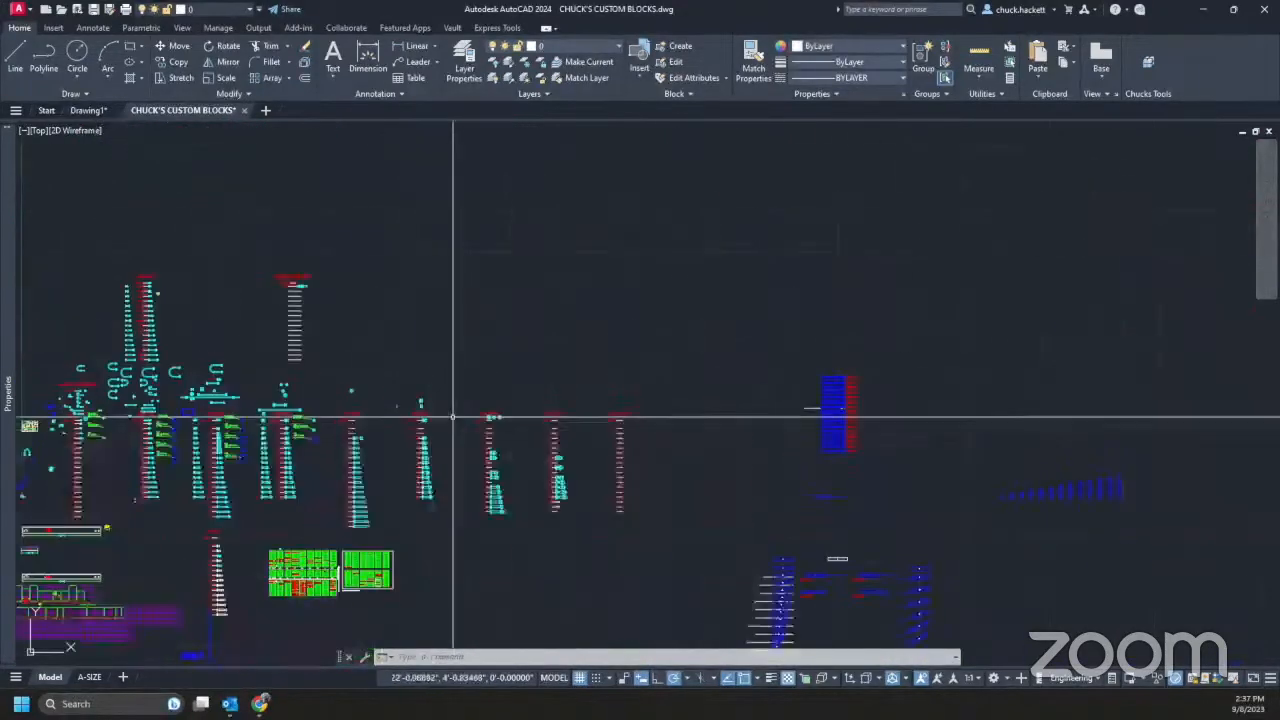
mouse_move(869, 459)
middle_mouse_down()
mouse_move(411, 326)
mouse_move(156, 340)
middle_mouse_up()
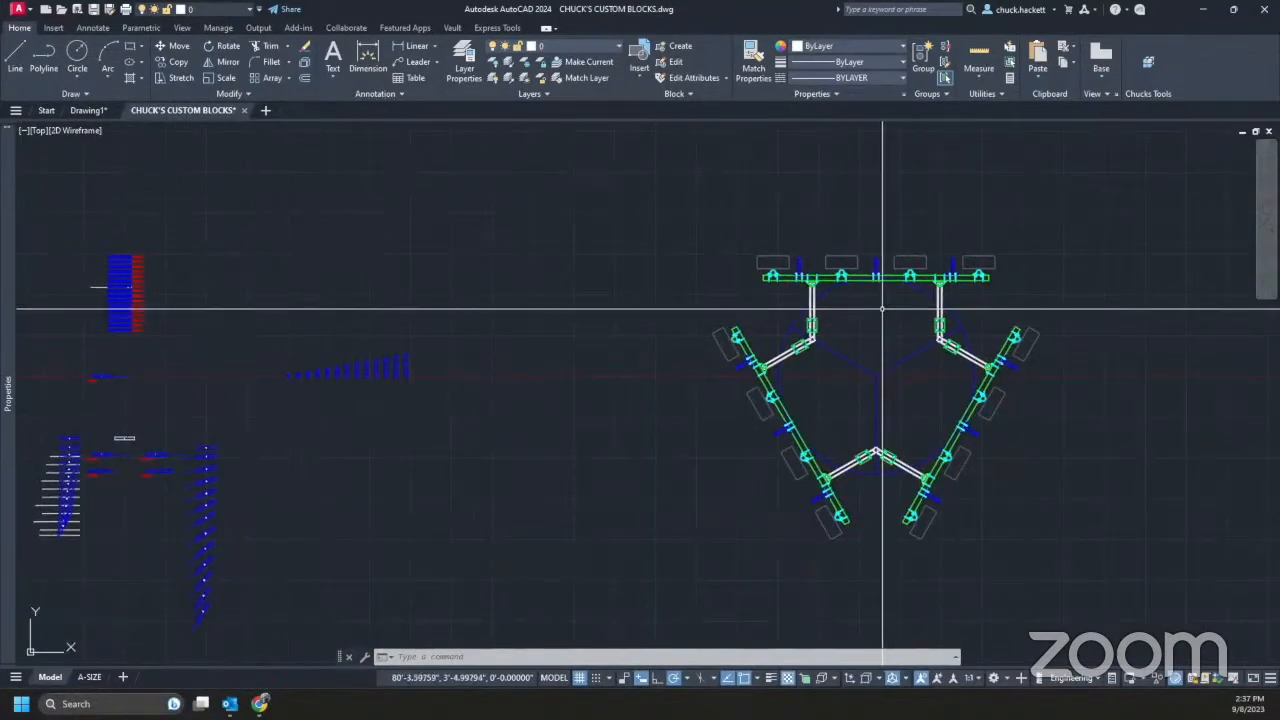
scroll(882, 309, "down", 4)
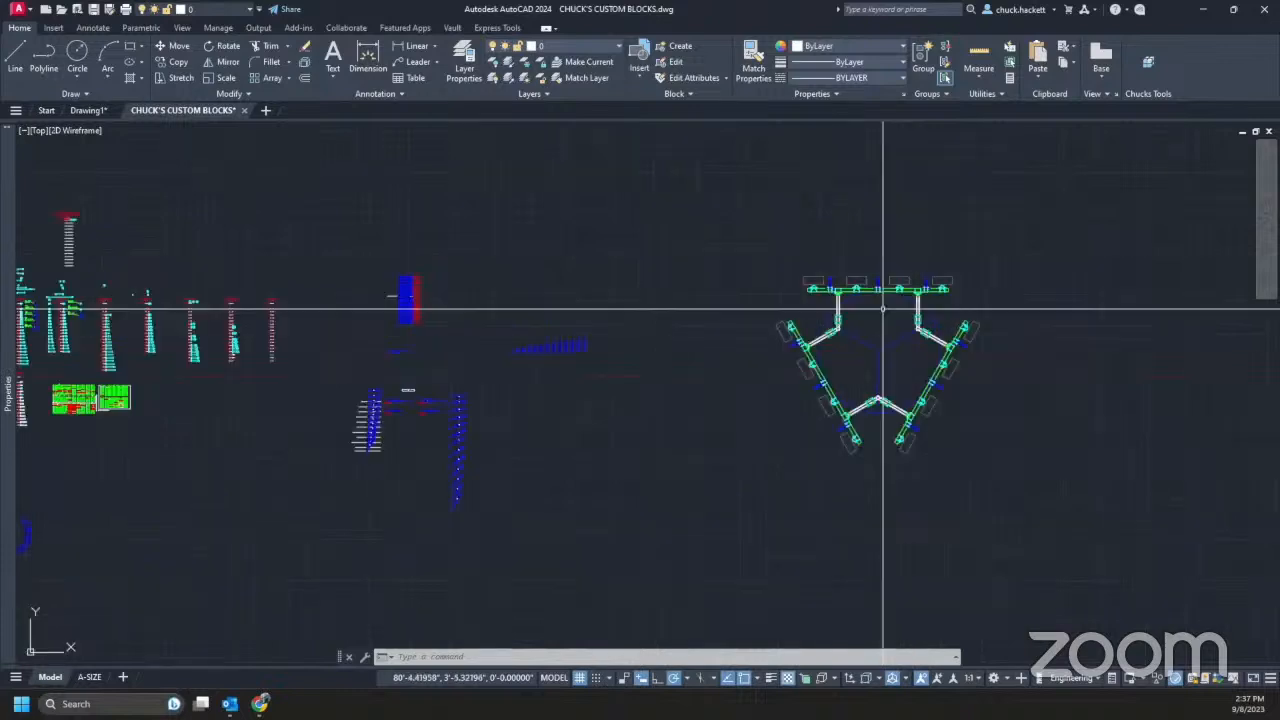
middle_click_drag(668, 340, 726, 343)
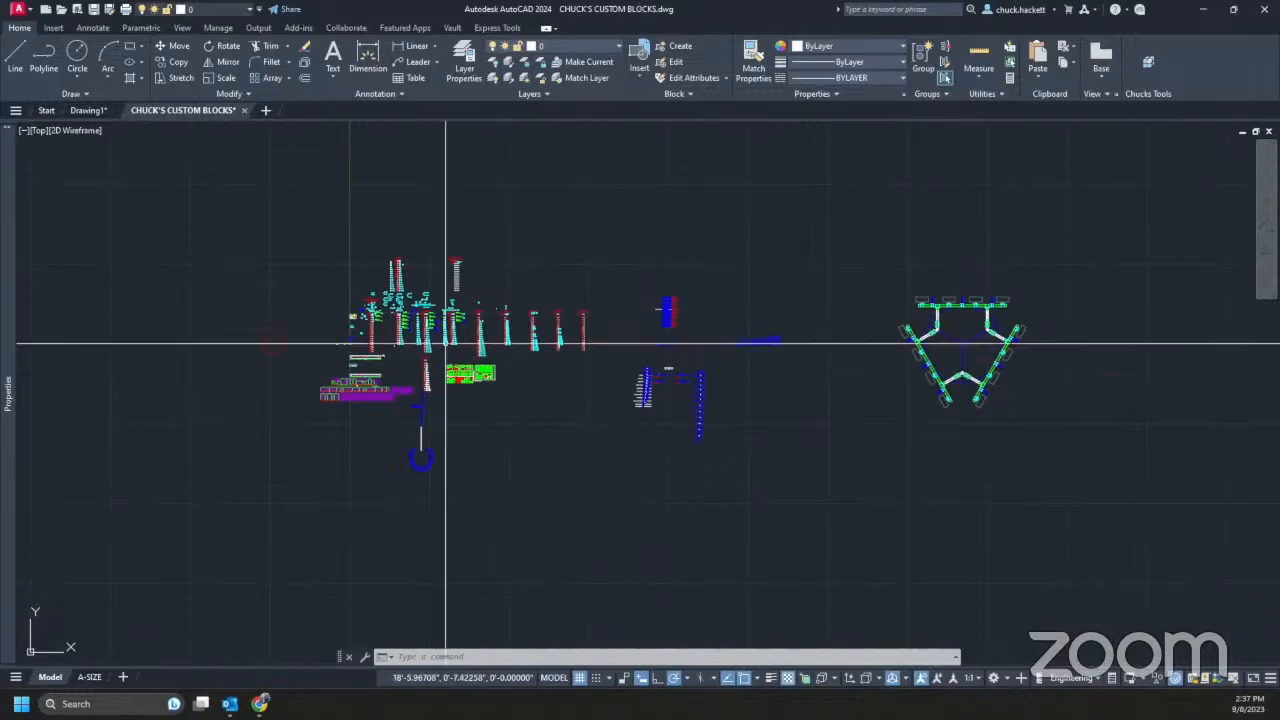
- Crossing-select part of the purple grid block row, then cancel the selection
scroll(333, 402, "up", 6)
scroll(322, 380, "up", 4)
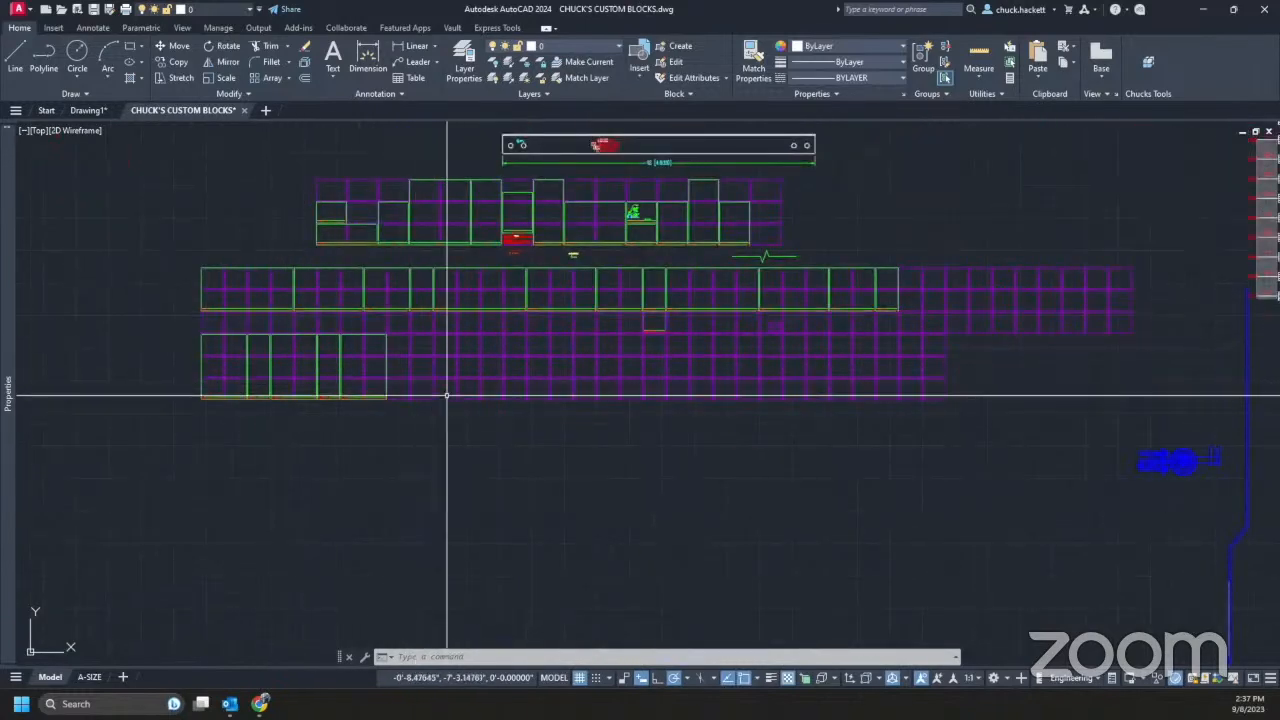
left_click(521, 424)
left_click(476, 378)
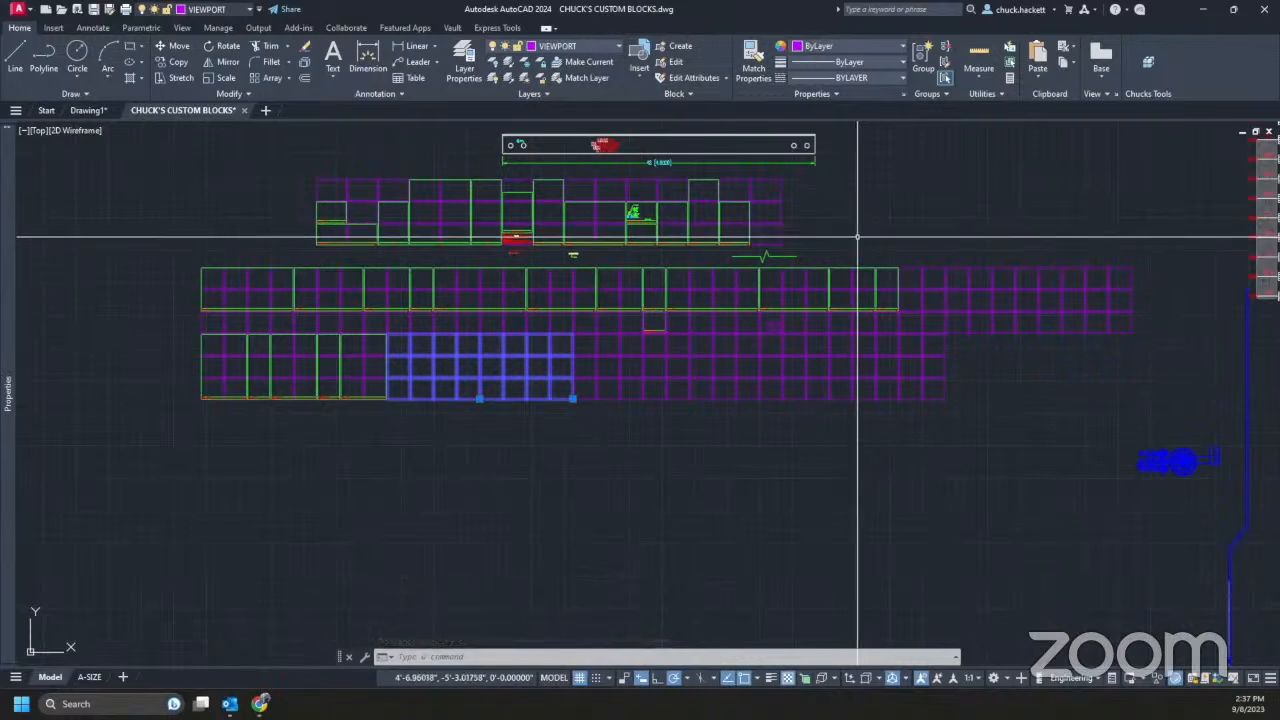
key("Escape")
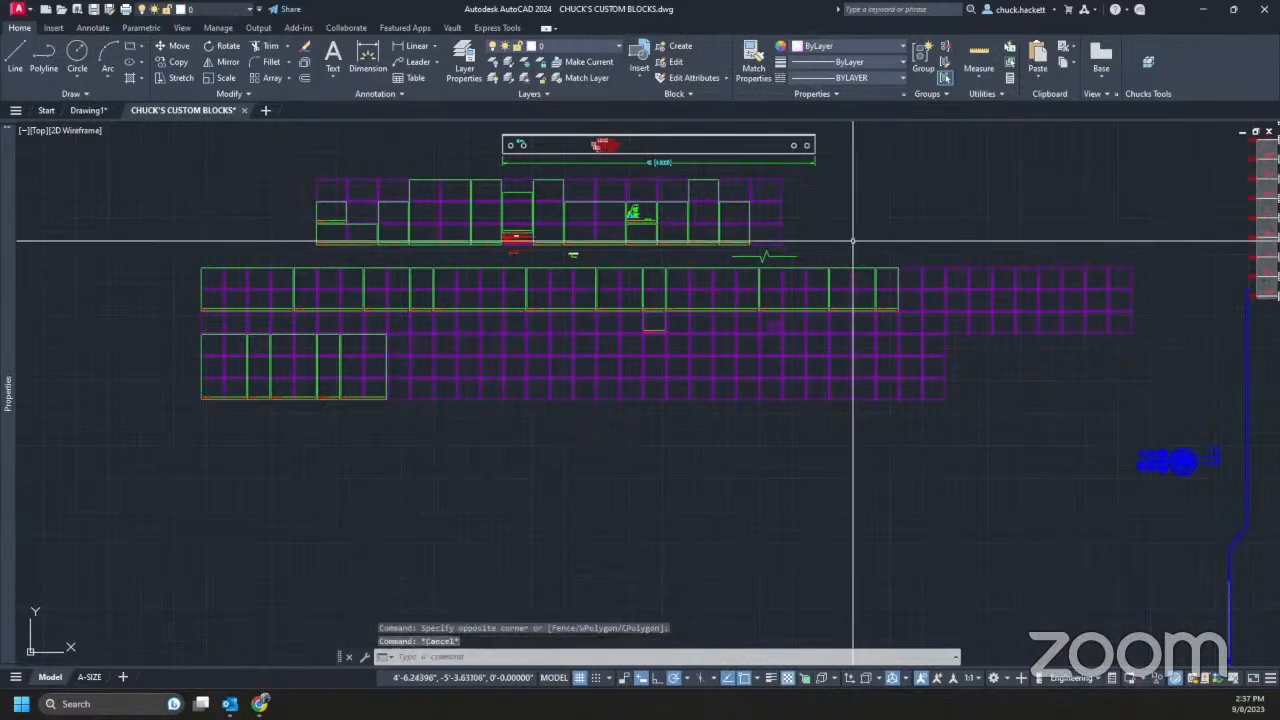
- Return to Drawing1 and open DesignCenter with ADC, browsing the install folders
left_click(87, 111)
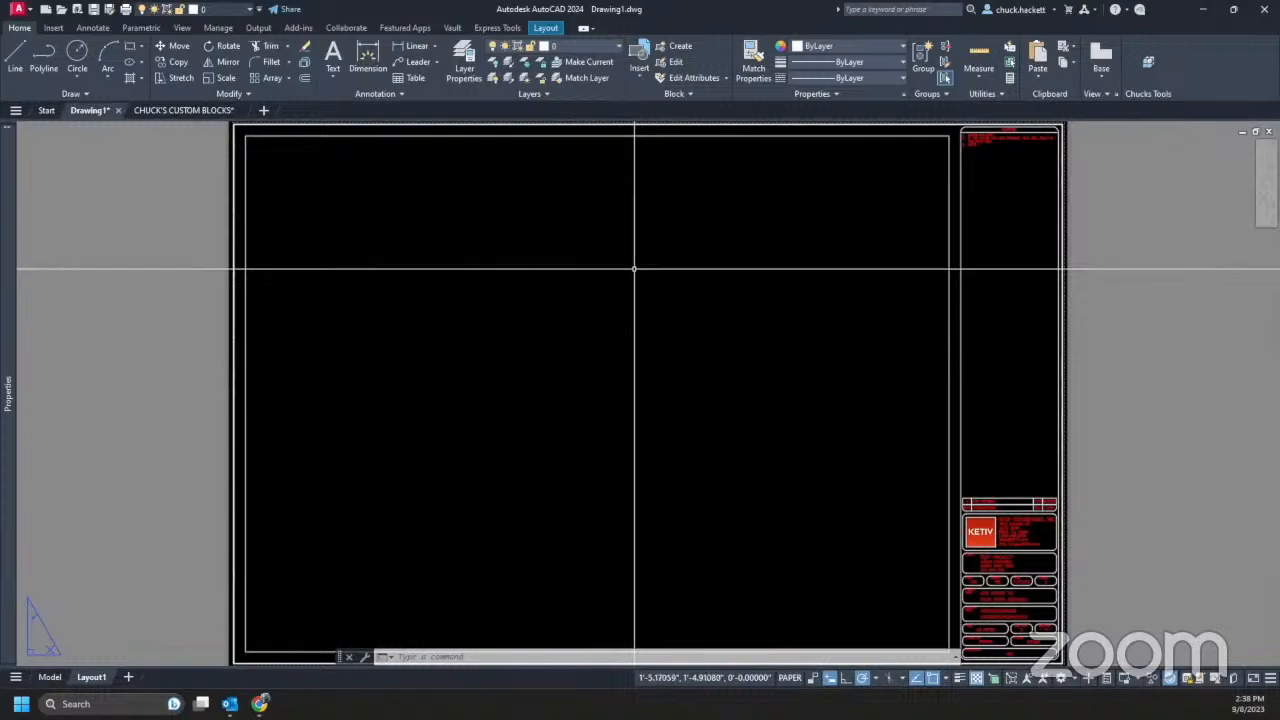
type("ADC")
key("Return")
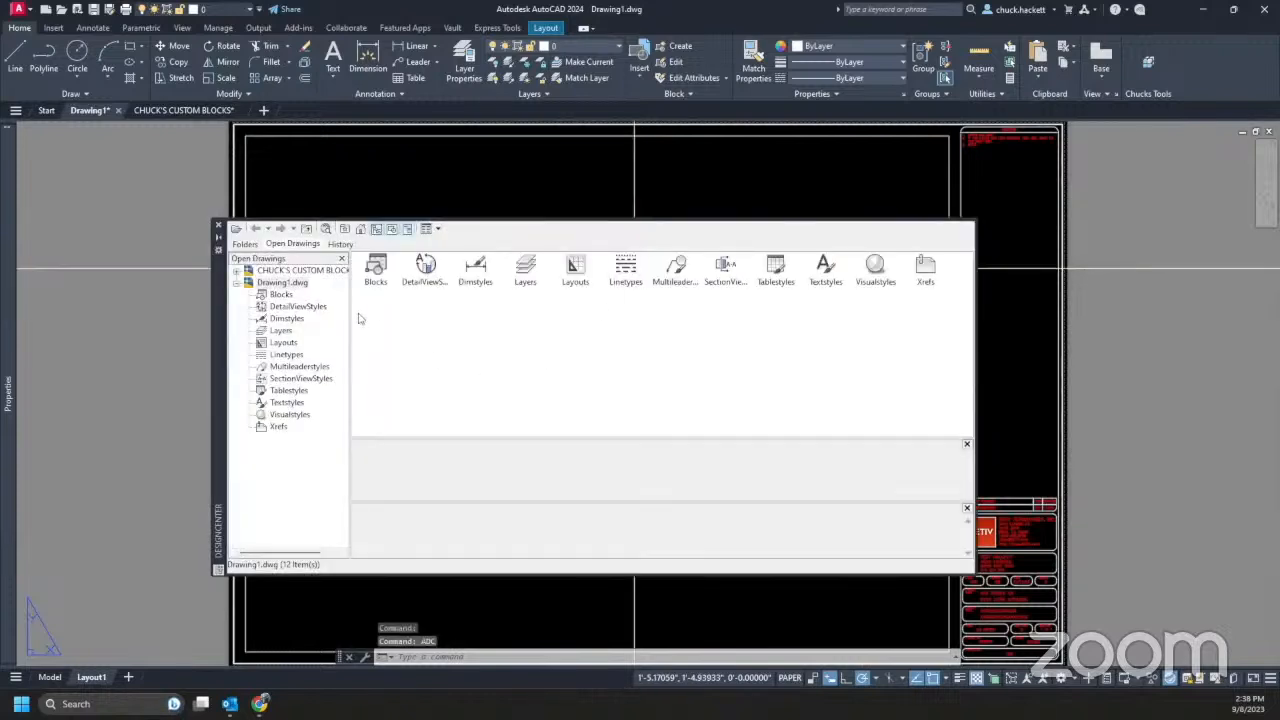
left_click(246, 245)
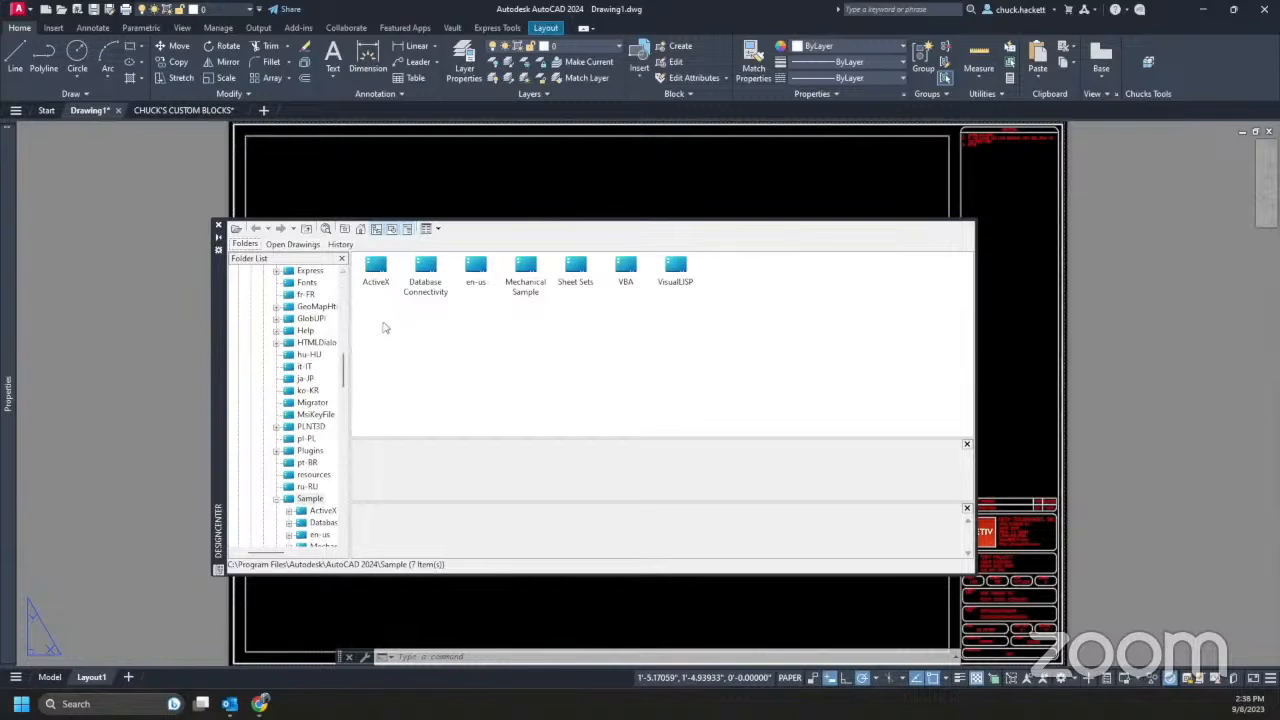
- In DesignCenter, list the blocks, linetypes, dimension styles, layers and text styles of CHUCK'S CUSTOM BLOCKS
left_click(280, 245)
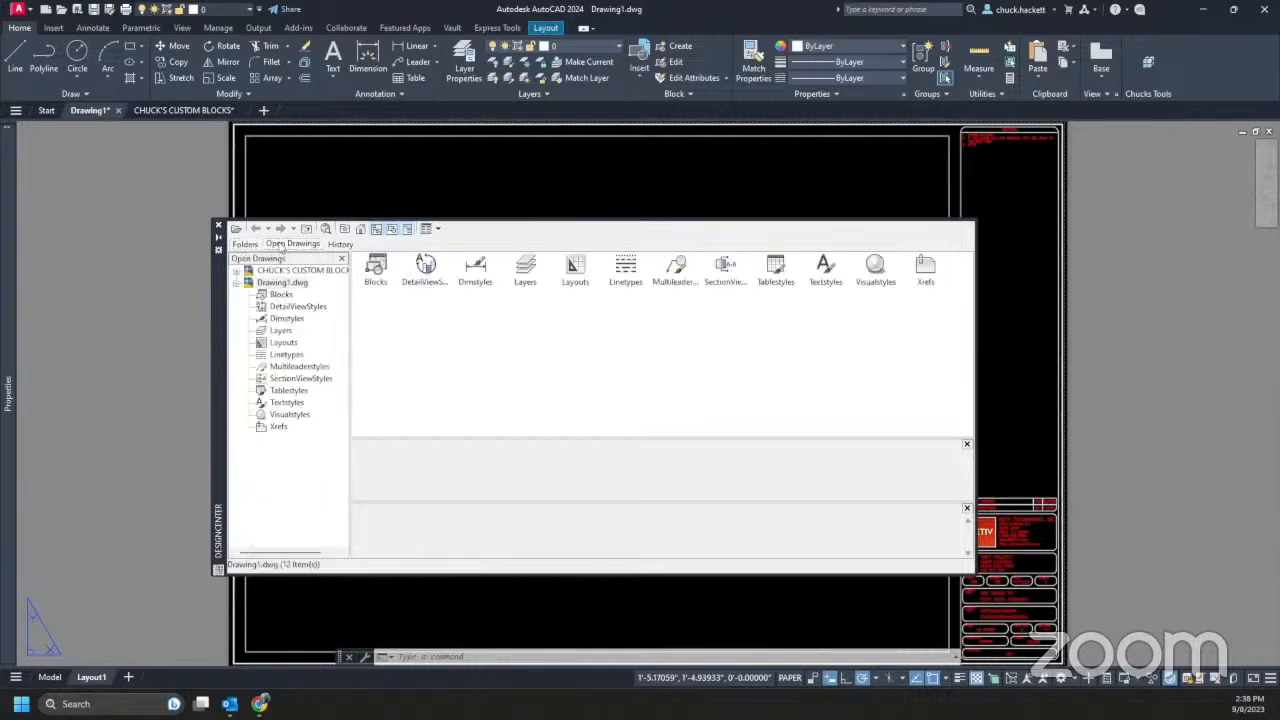
left_click(236, 270)
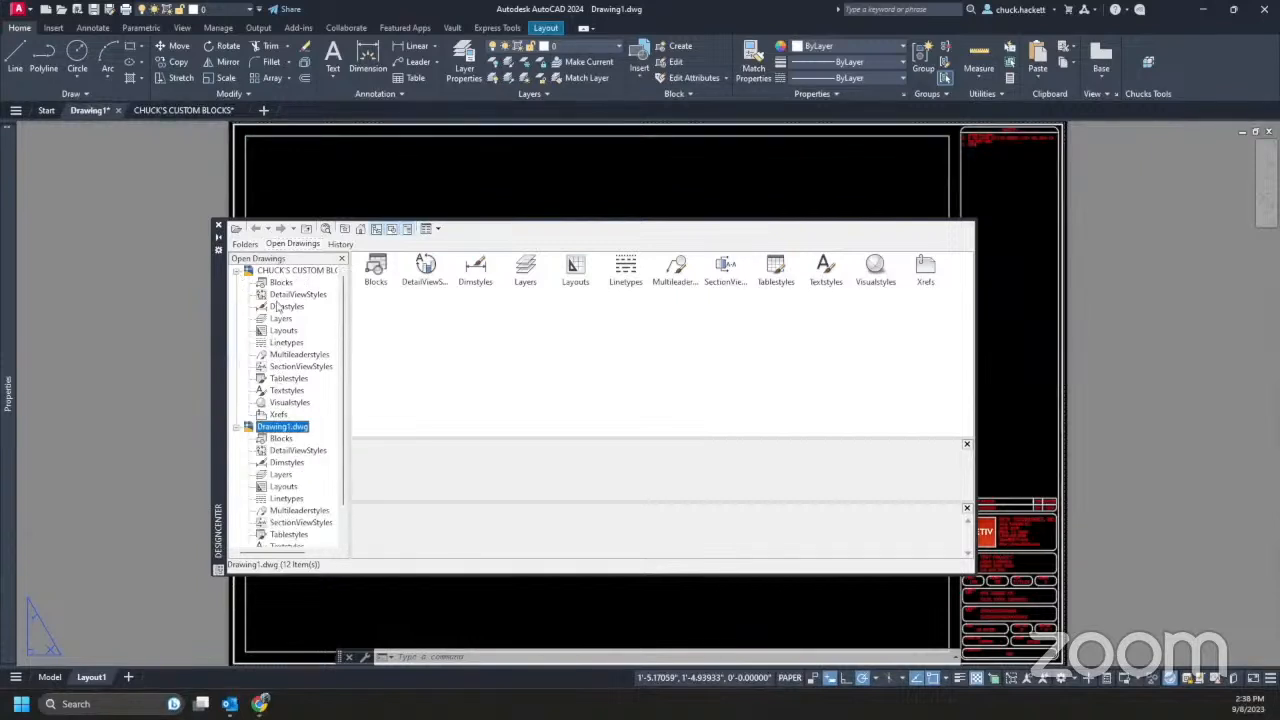
left_click(280, 283)
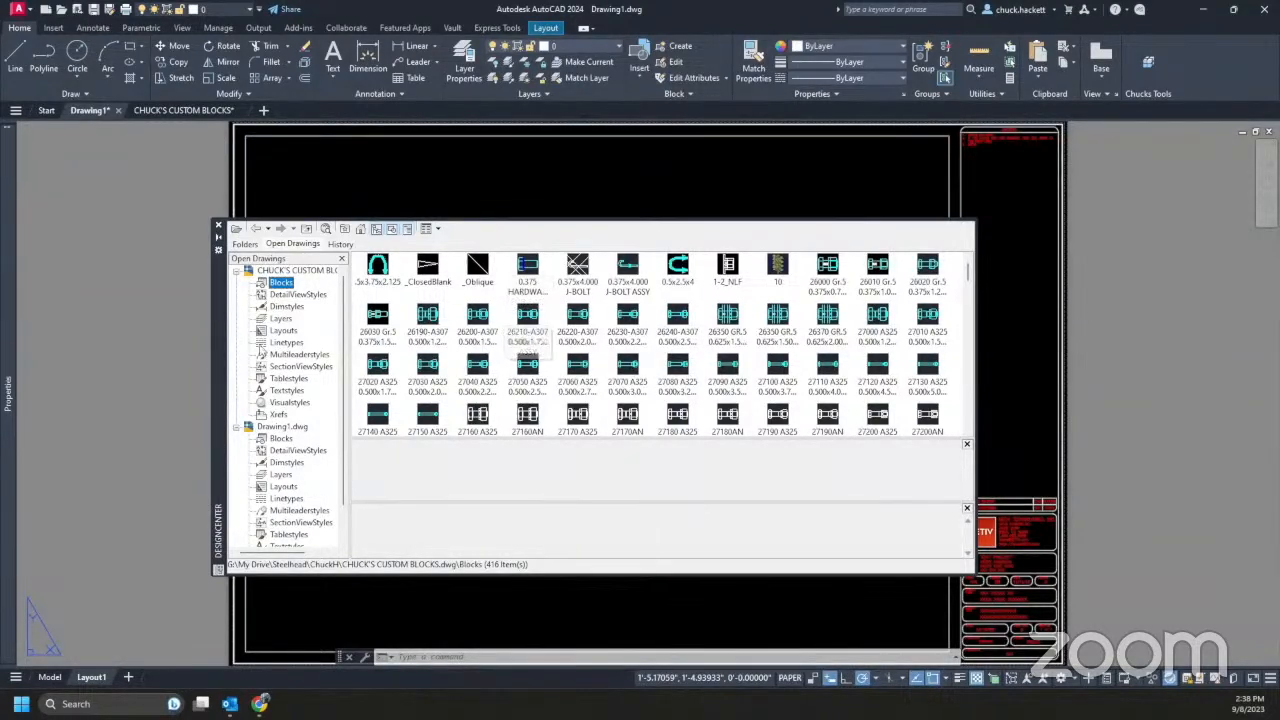
left_click(287, 343)
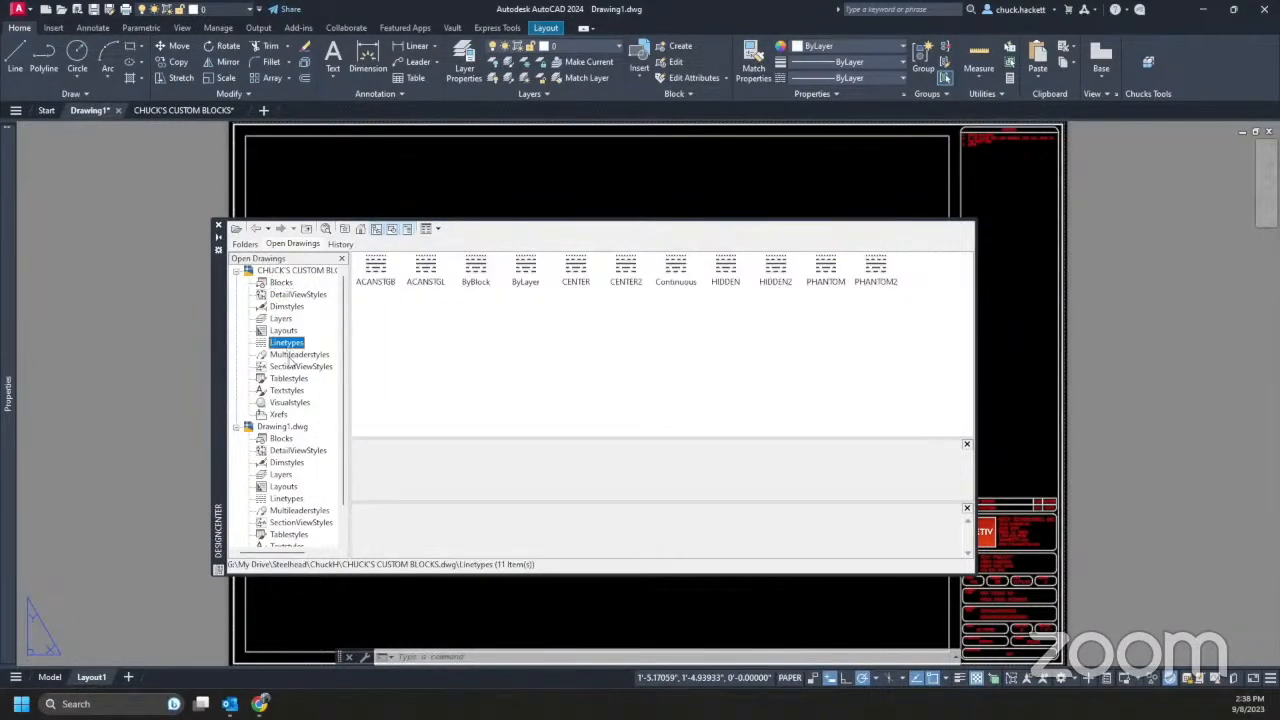
left_click(287, 307)
left_click(281, 318)
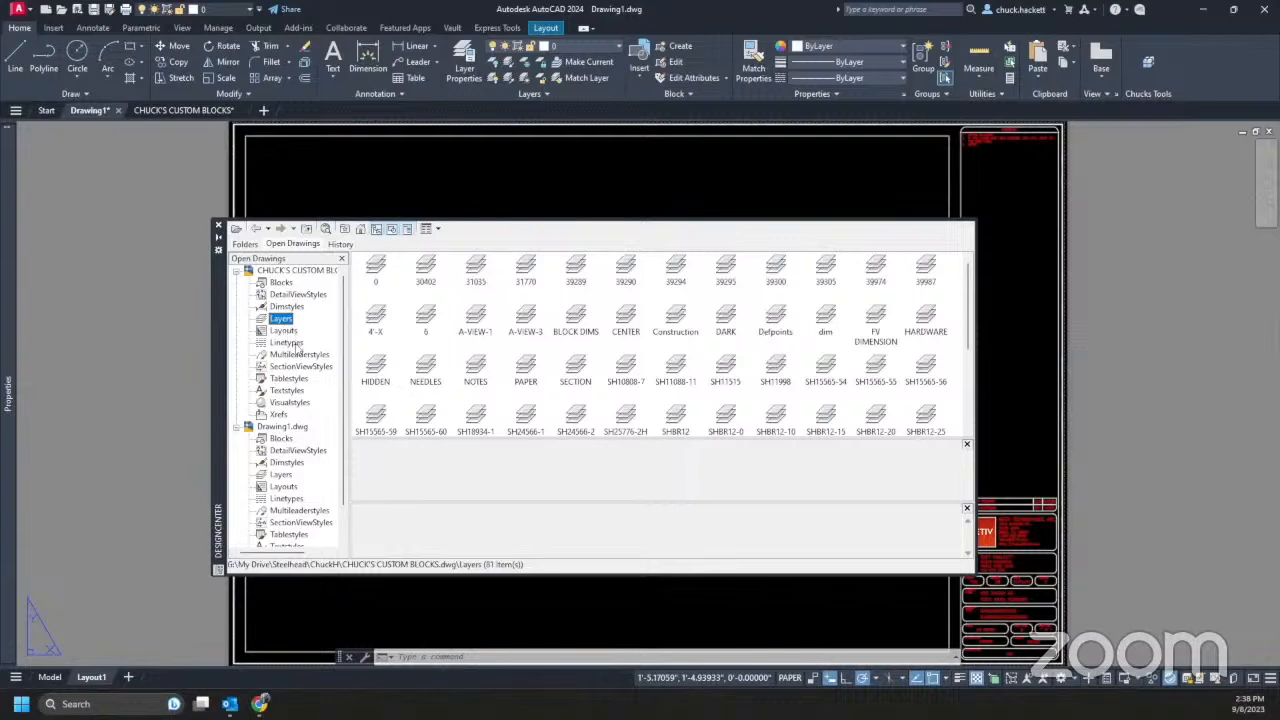
left_click(287, 391)
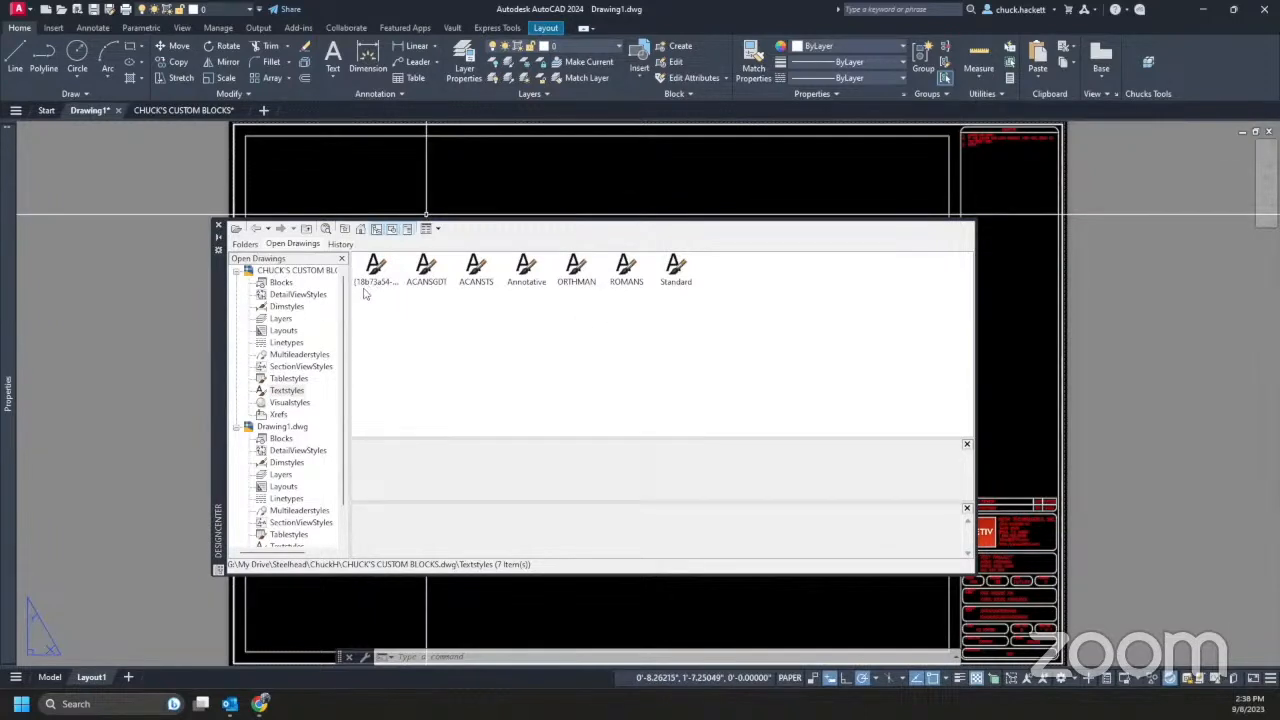
- Widen the DesignCenter tree so drawing names fit and return to folder browsing
left_click_drag(350, 297, 440, 305)
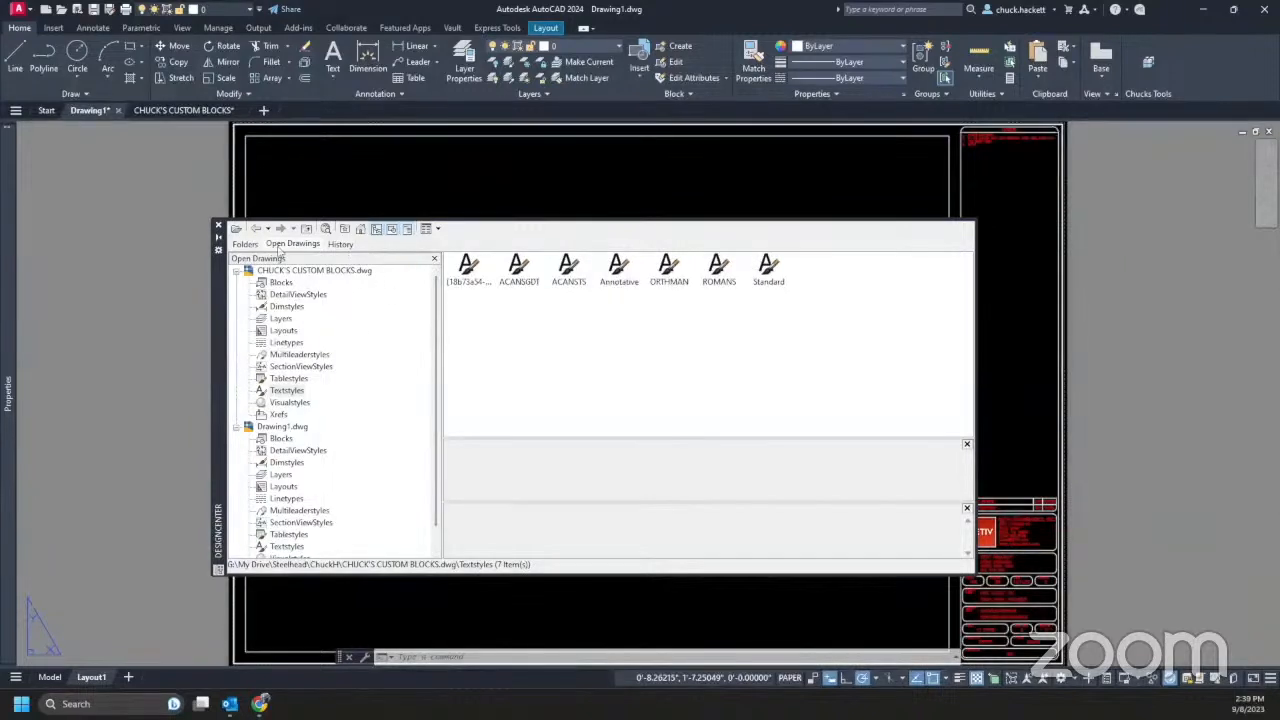
left_click(246, 245)
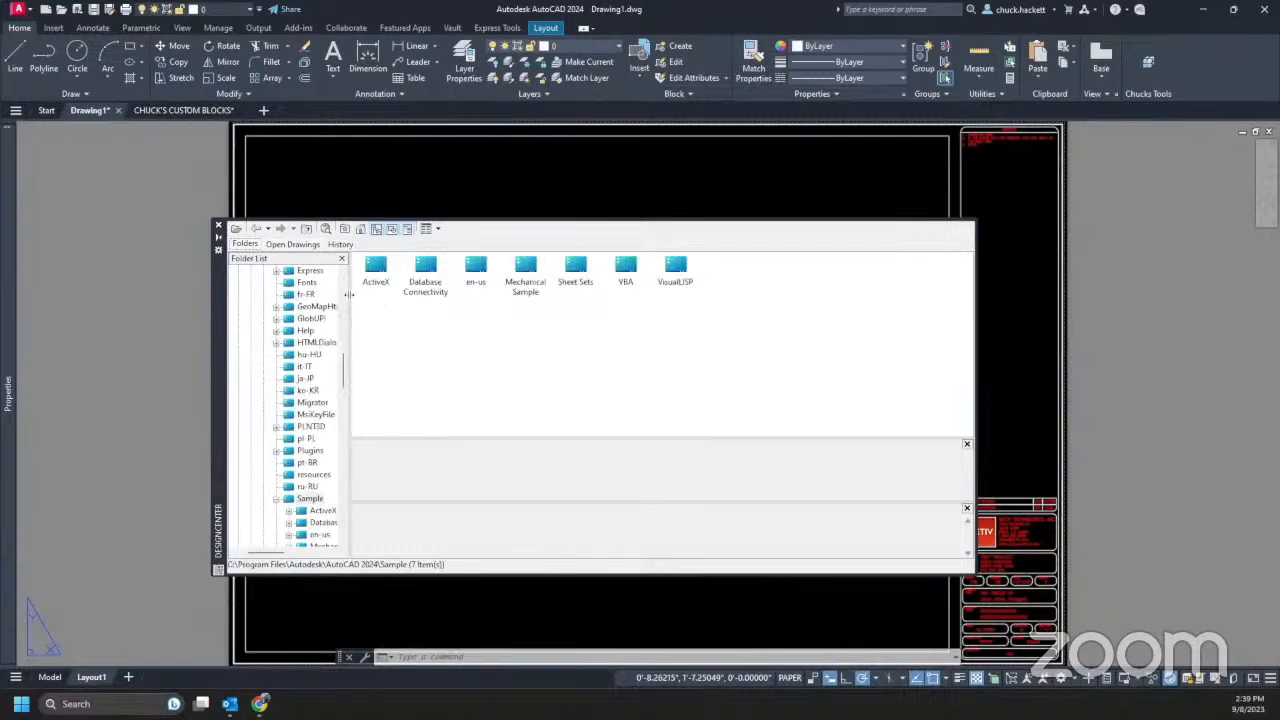
left_click_drag(355, 296, 420, 300)
scroll(367, 358, "up", 10)
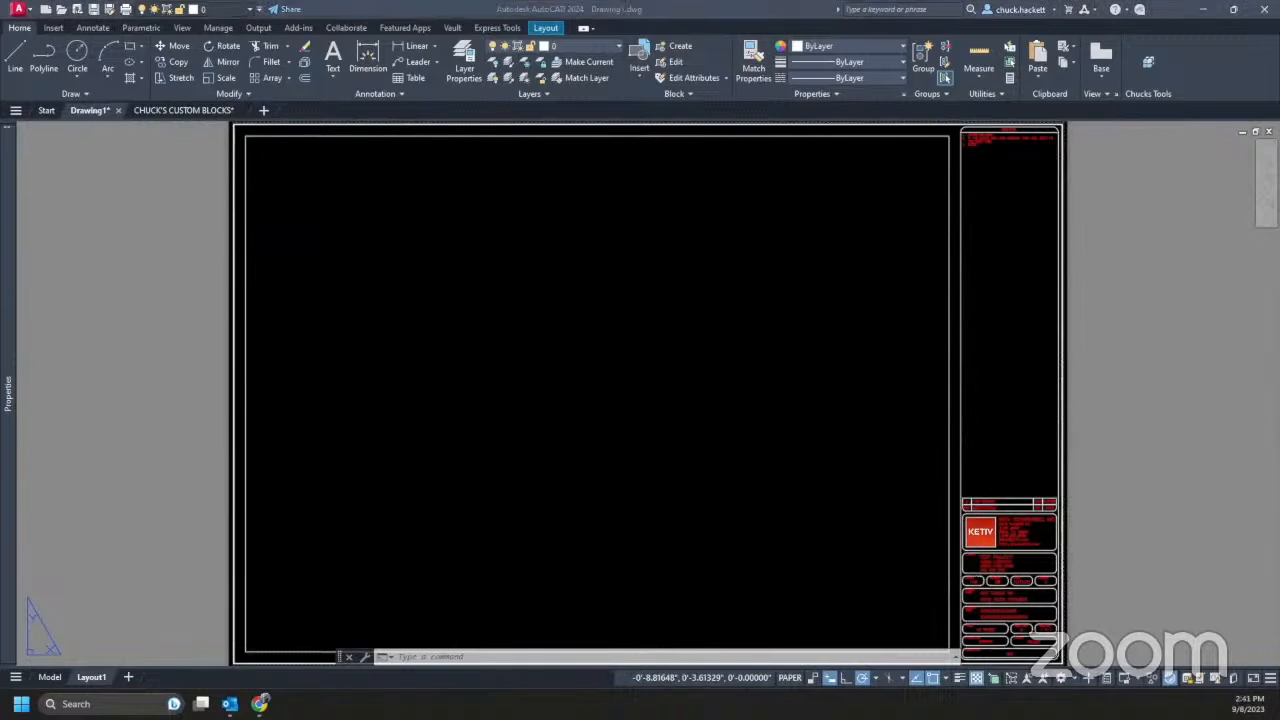
- Bring up the Blocks palette listing Drawing1's REV BLOCK and Title Block
left_click(478, 342)
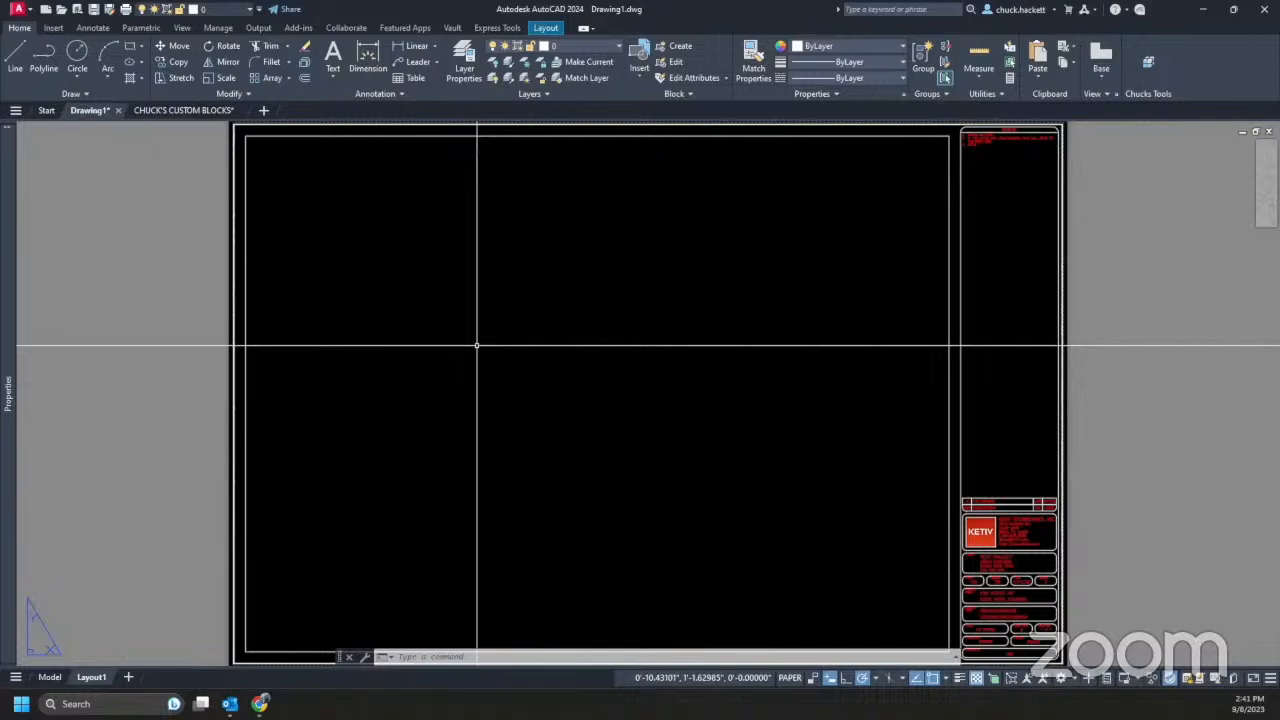
key("Return")
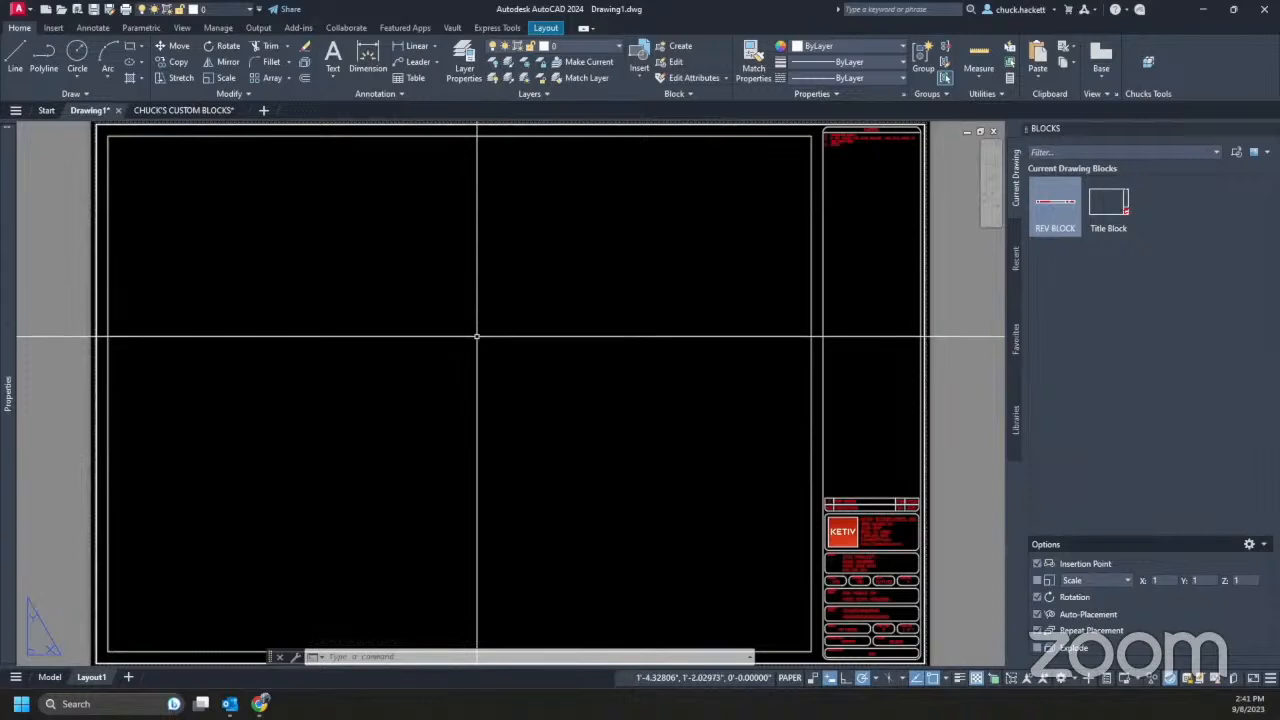
left_click_drag(818, 323, 980, 285)
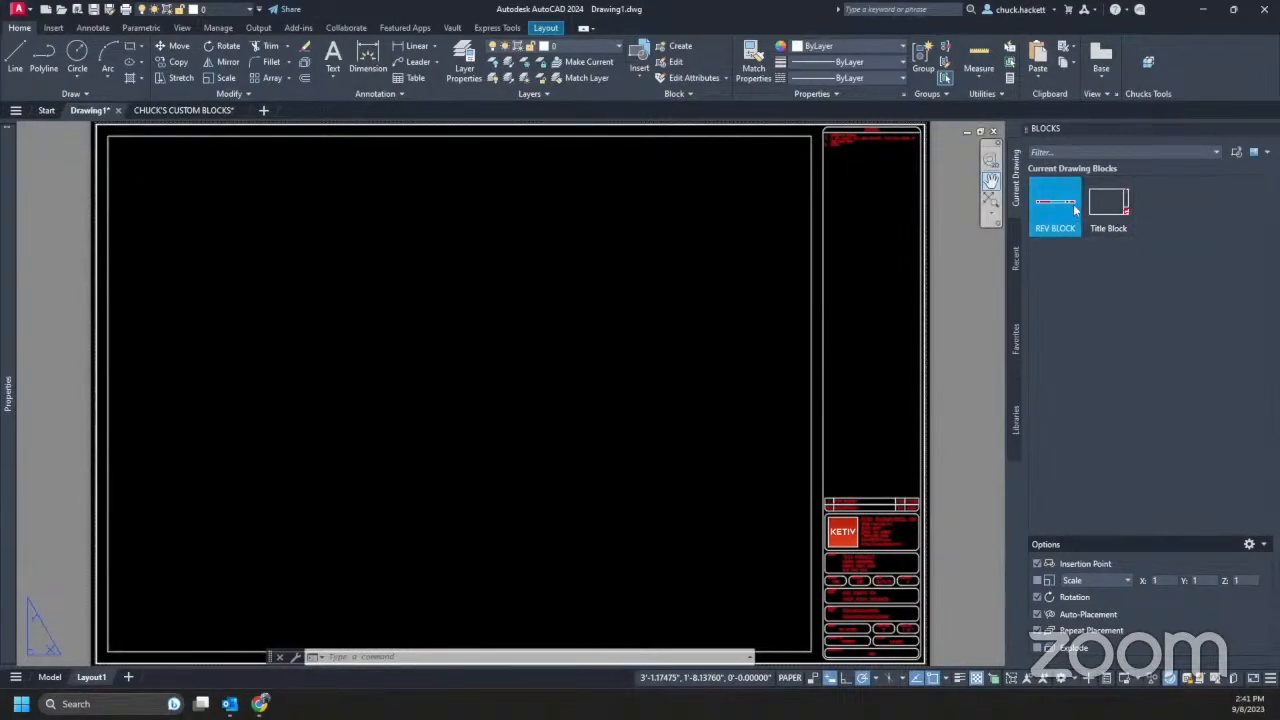
mouse_move(1095, 210)
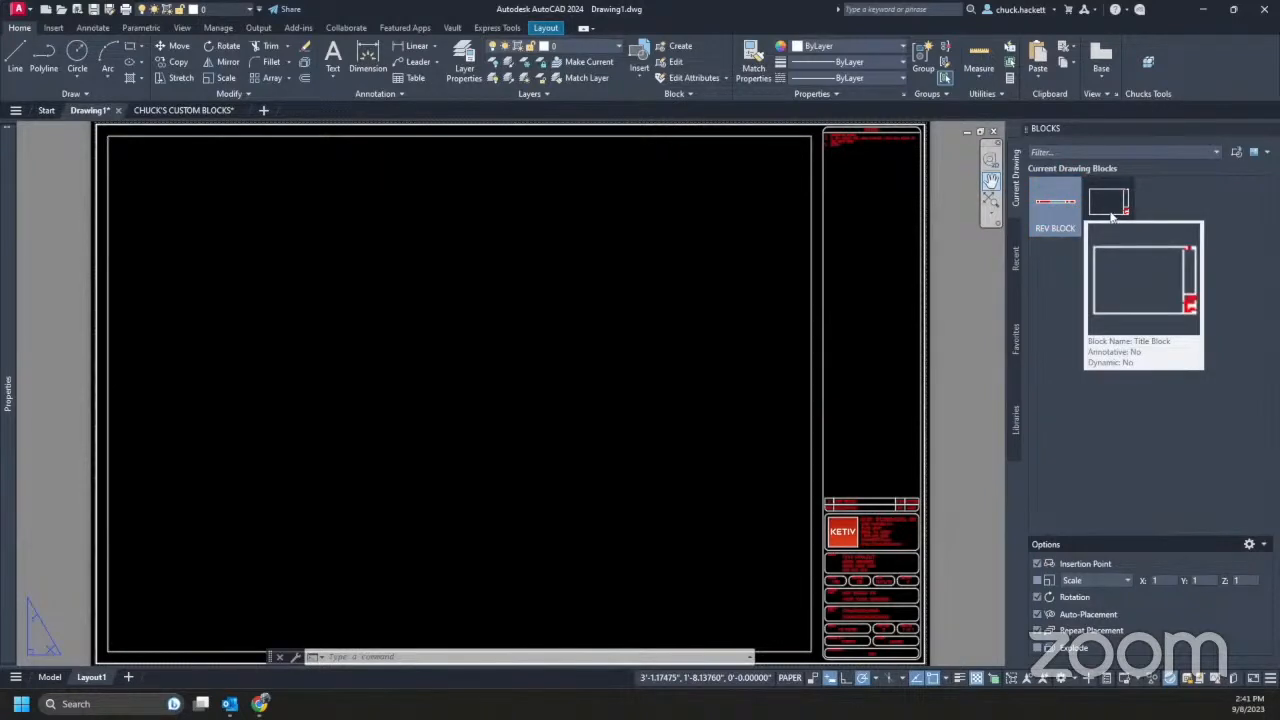
- Switch to CHUCK'S CUSTOM BLOCKS and scroll through bolt blocks such as 26000 and 27270
left_click(193, 111)
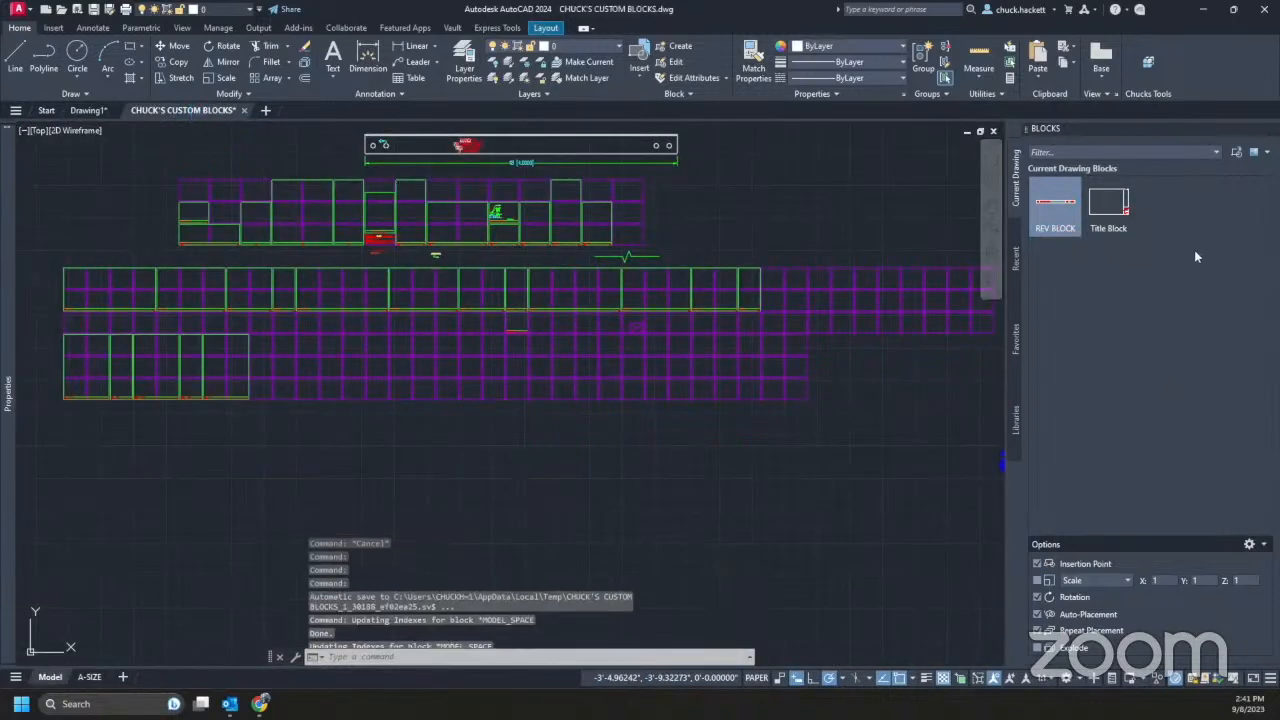
scroll(1182, 290, "down", 5)
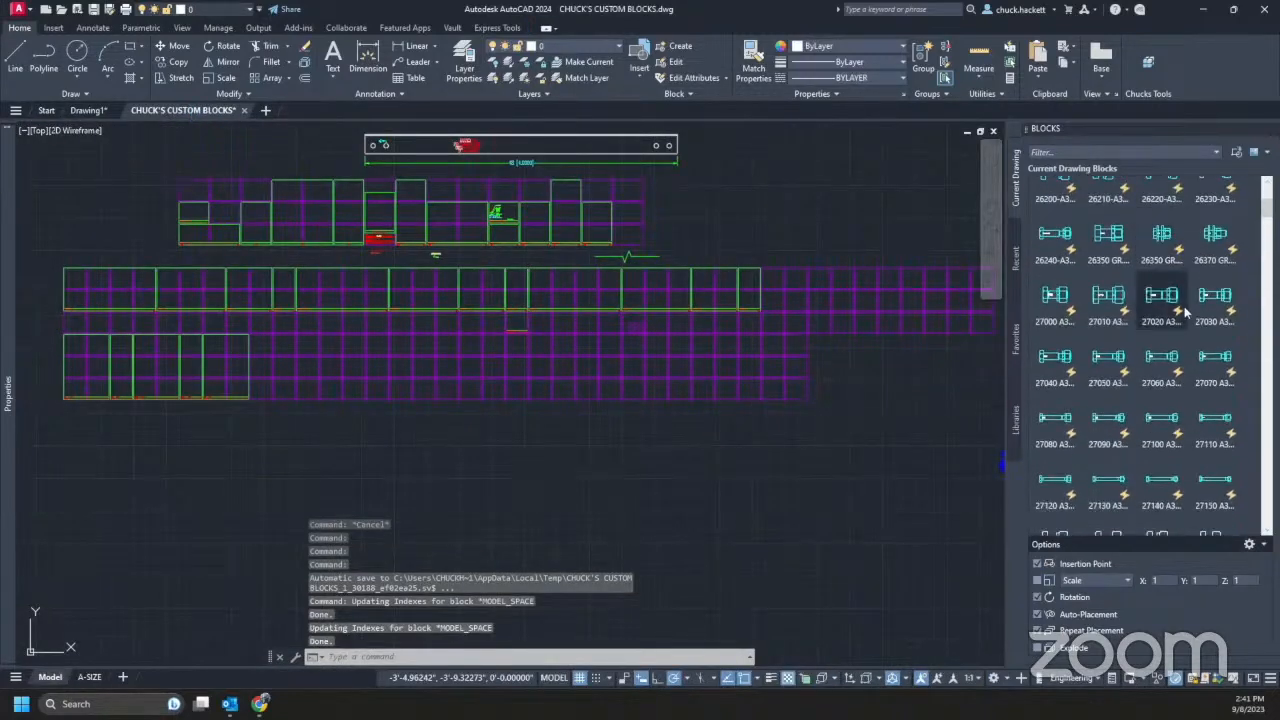
scroll(1184, 306, "down", 2)
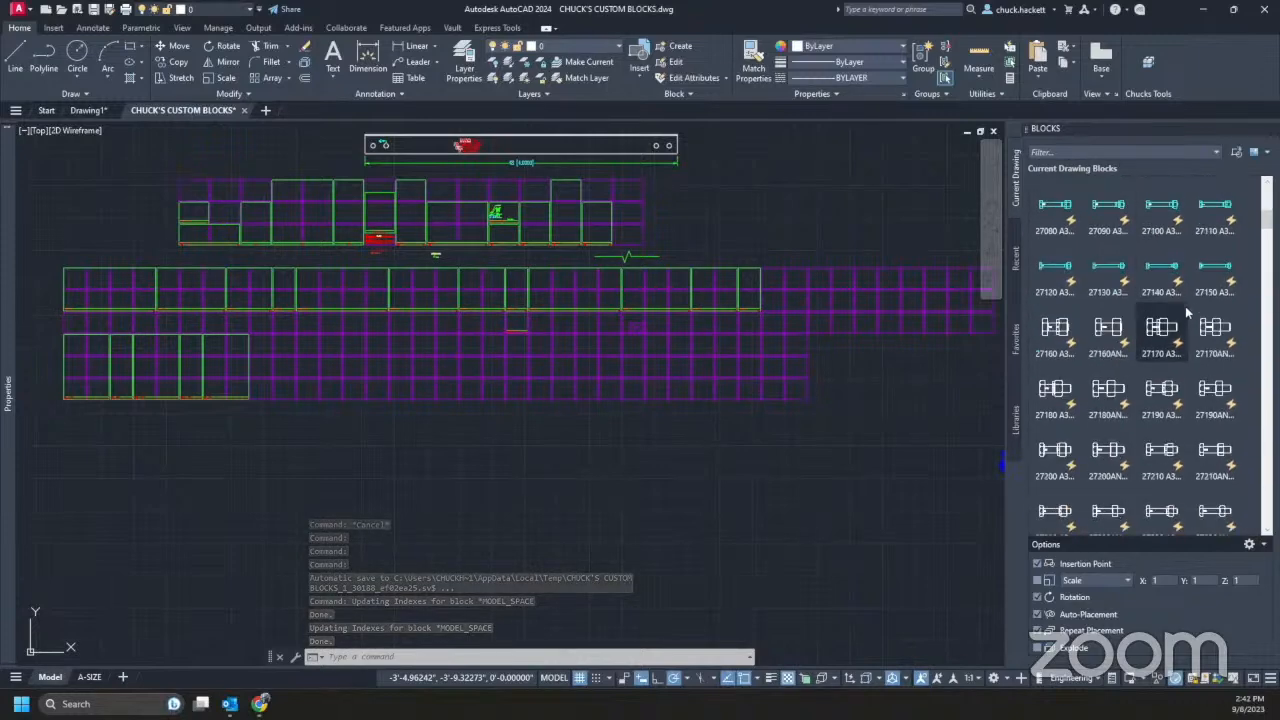
scroll(1184, 340, "down", 4)
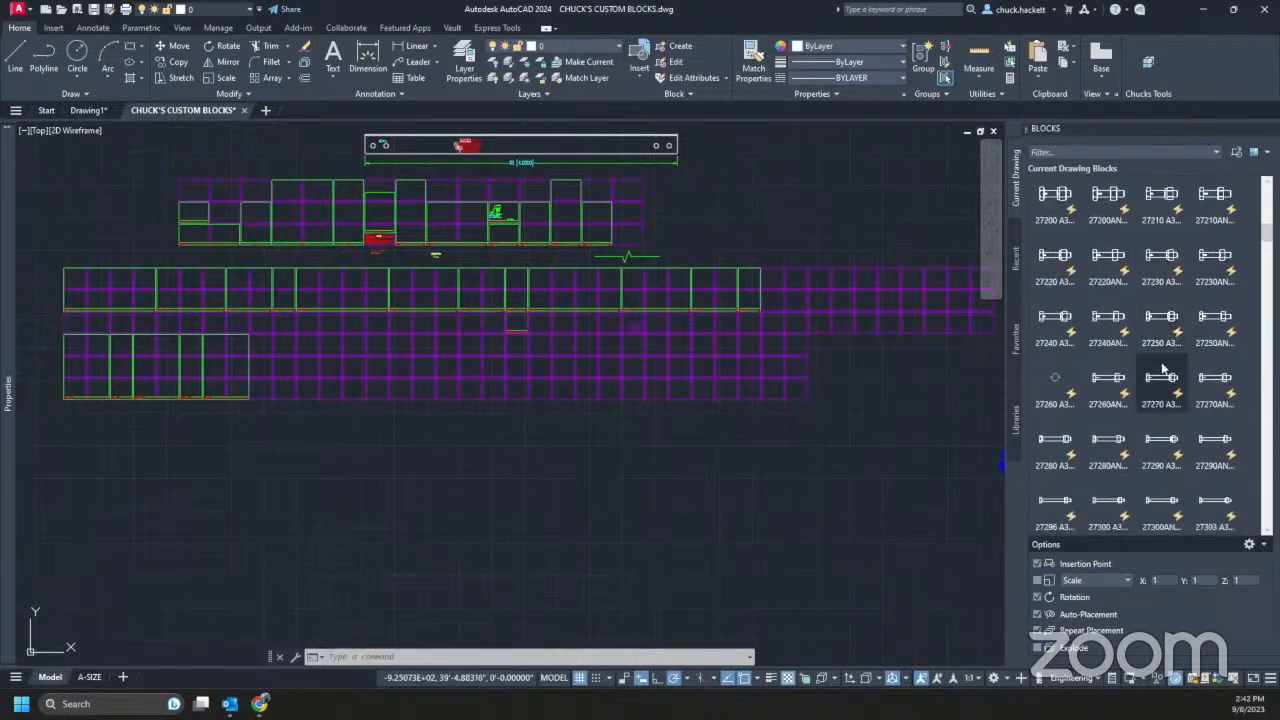
mouse_move(1180, 398)
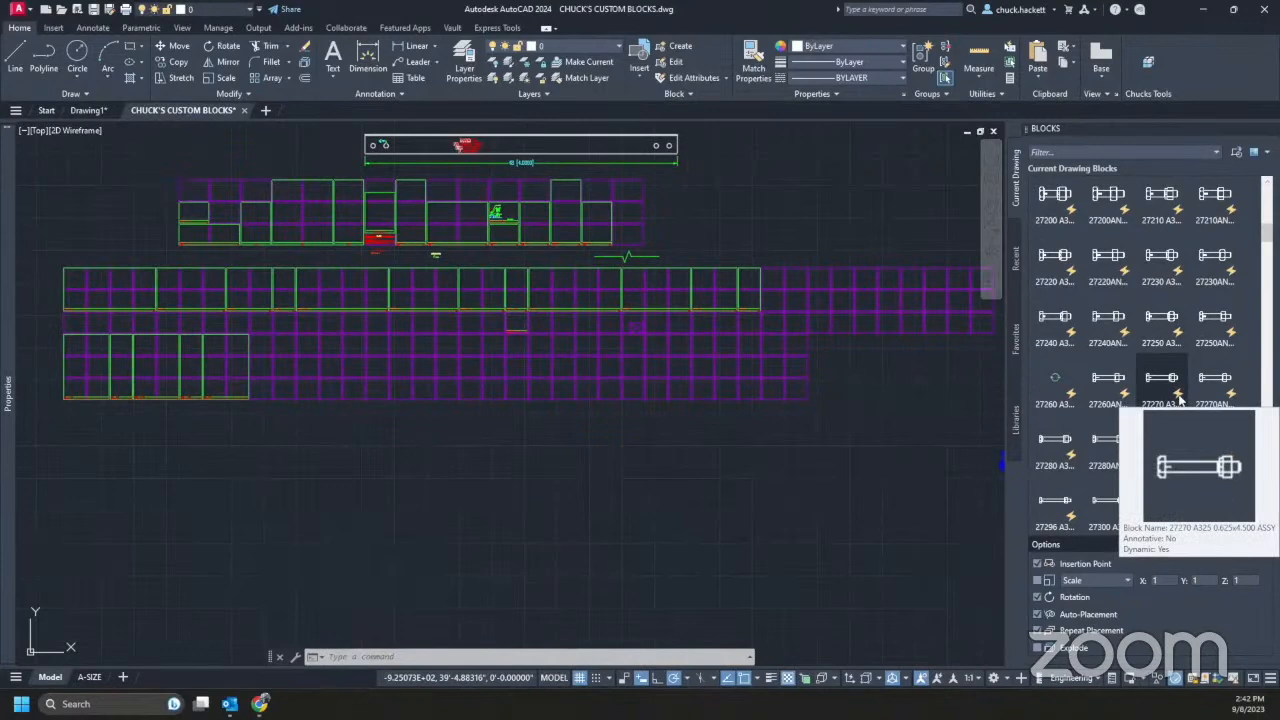
scroll(1180, 398, "up", 5)
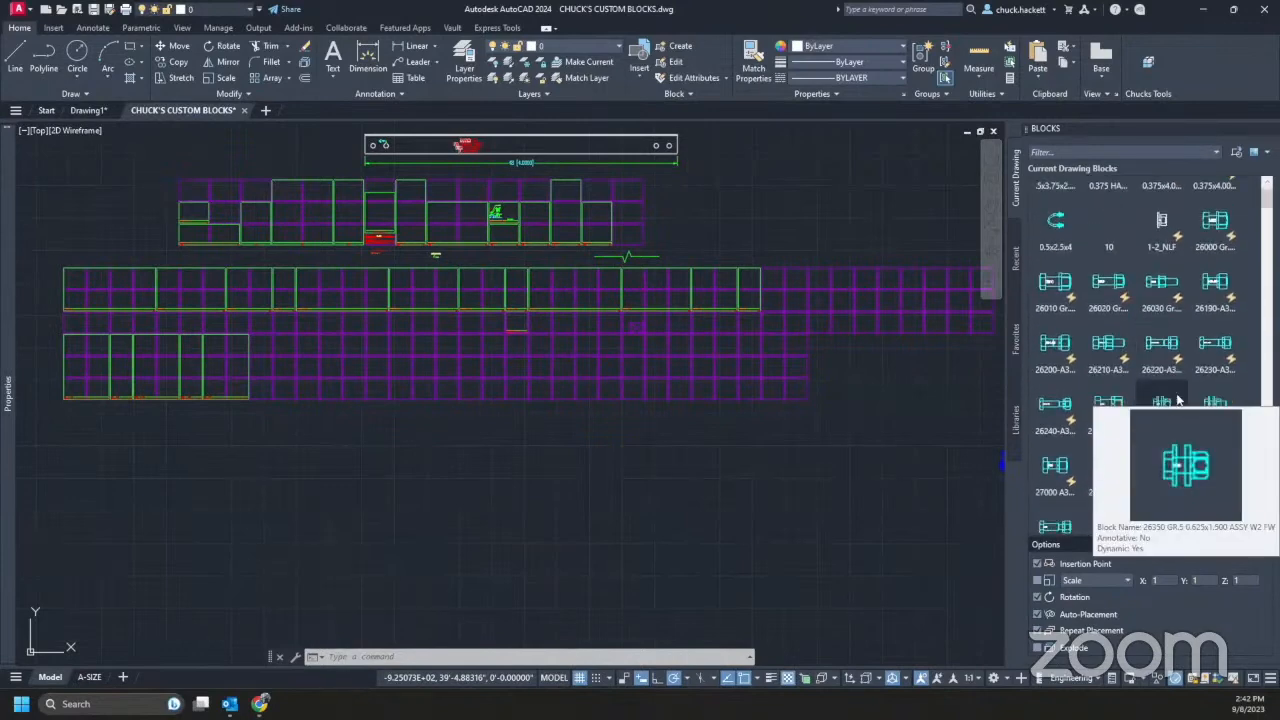
scroll(1178, 399, "up", 1)
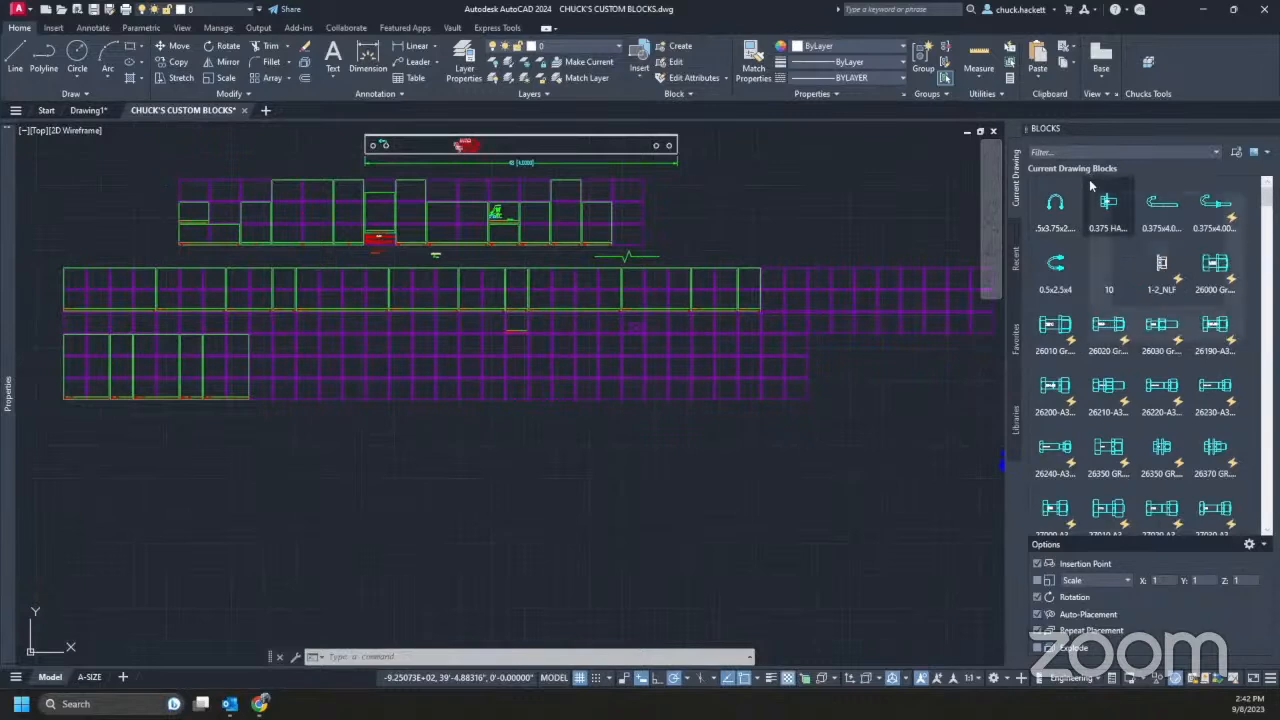
mouse_move(1091, 187)
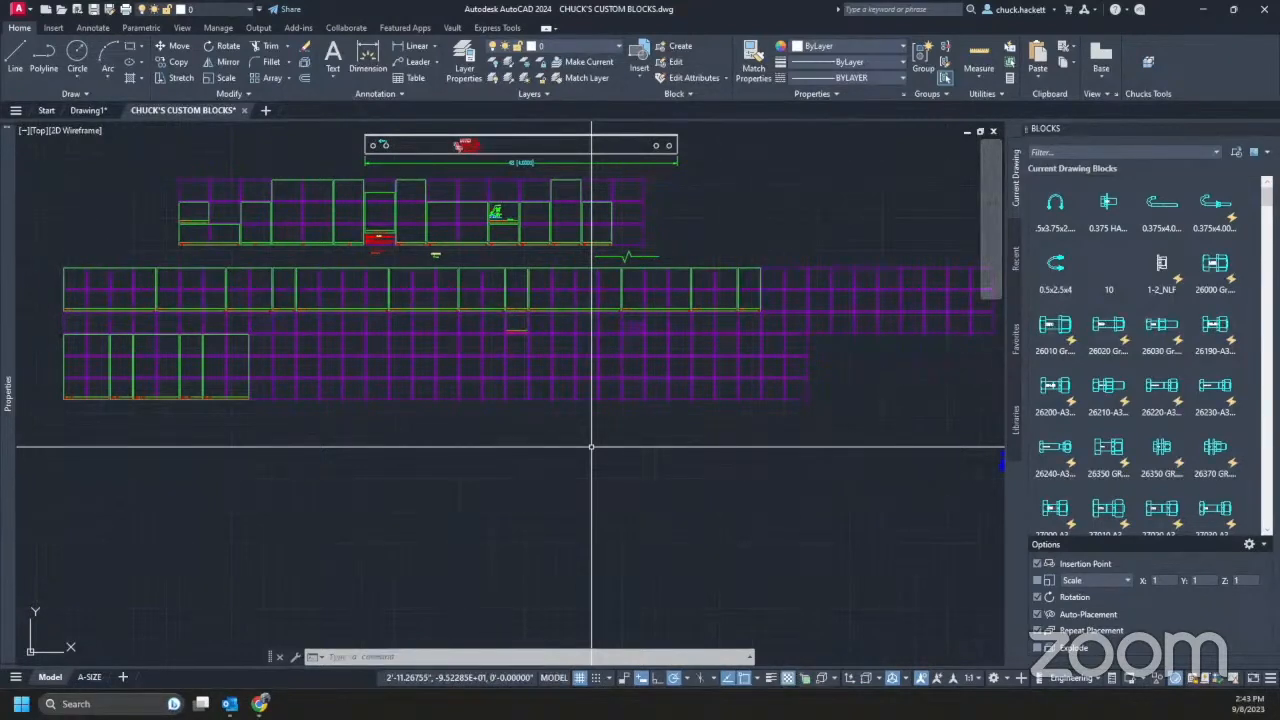
type("CLAss")
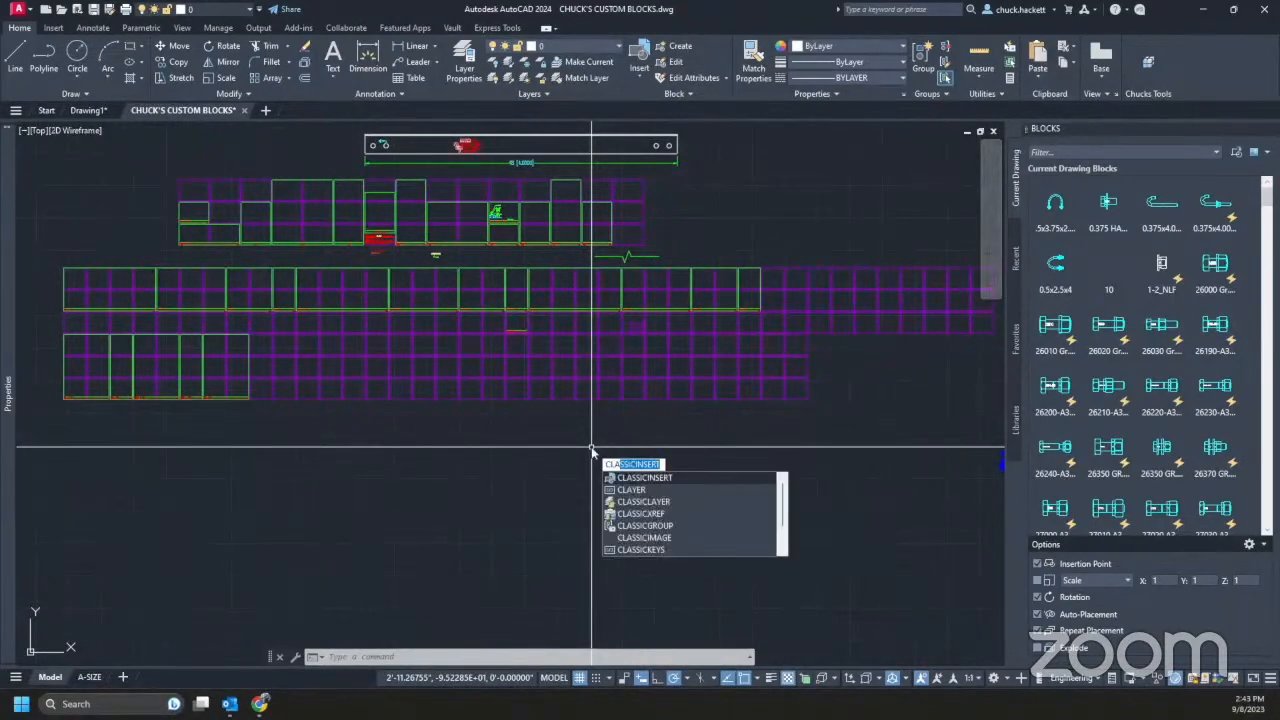
key("Return")
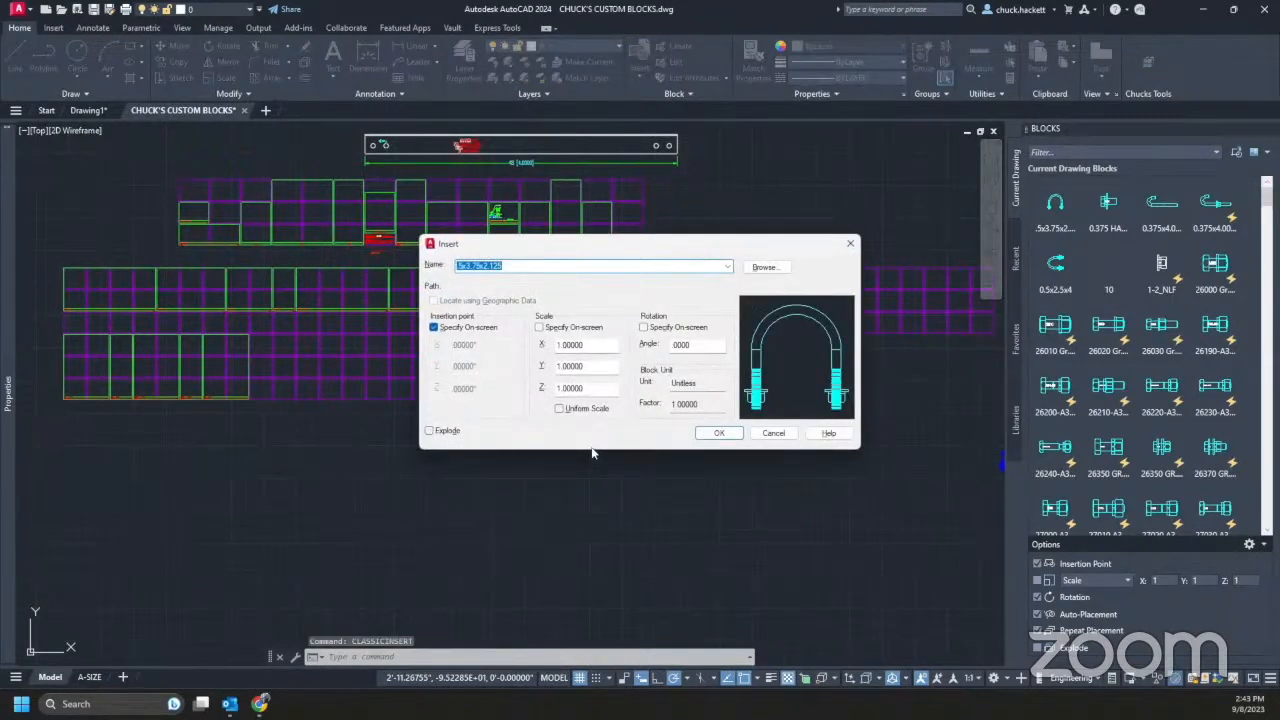
left_click_drag(653, 248, 544, 293)
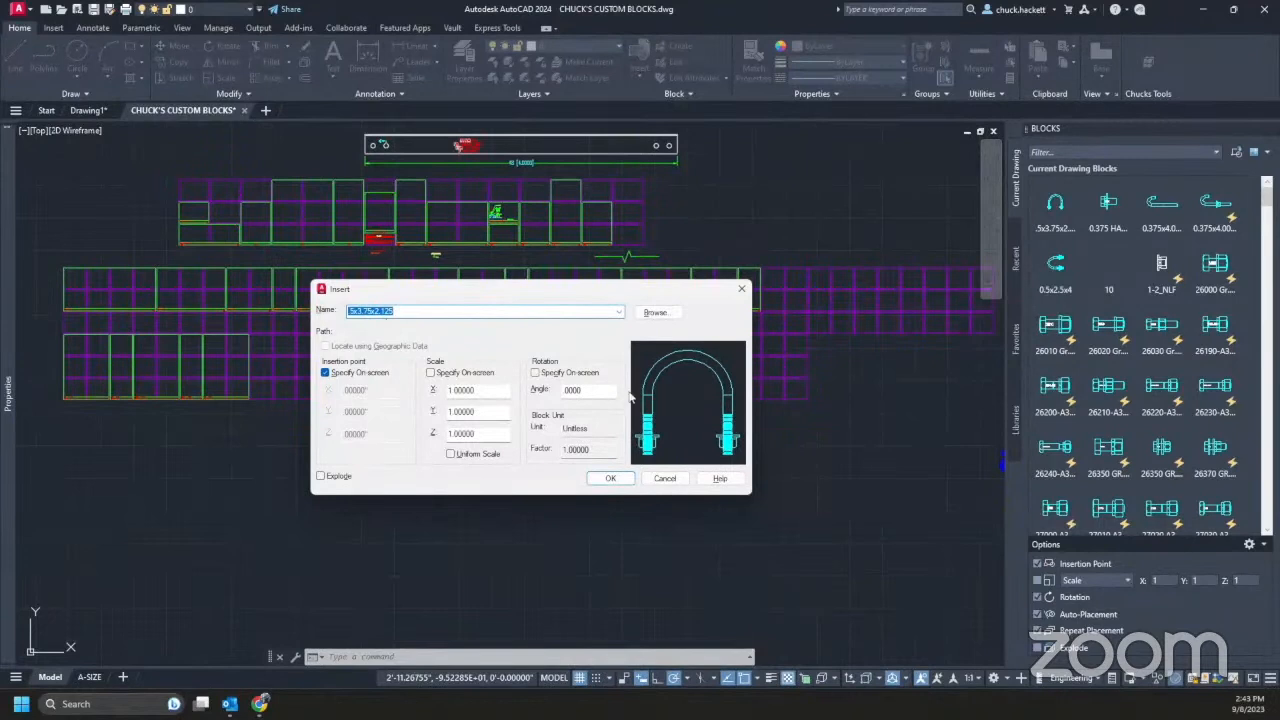
left_click(326, 372)
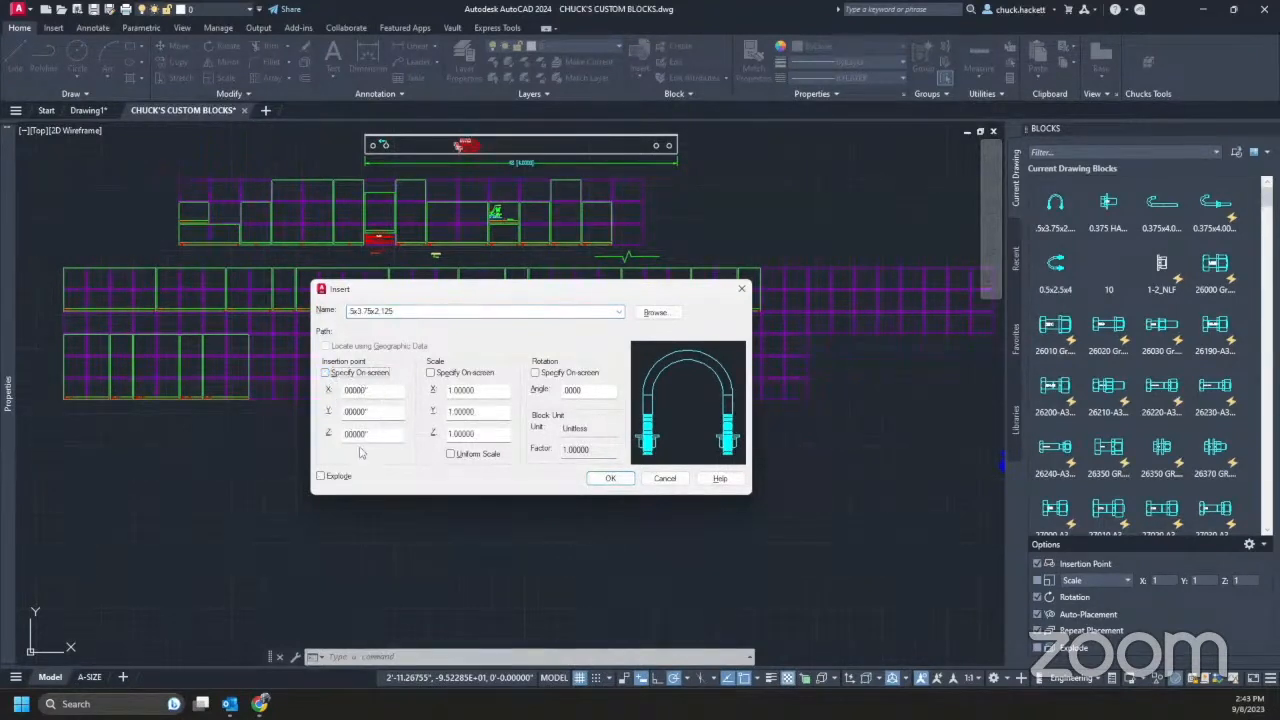
left_click(326, 373)
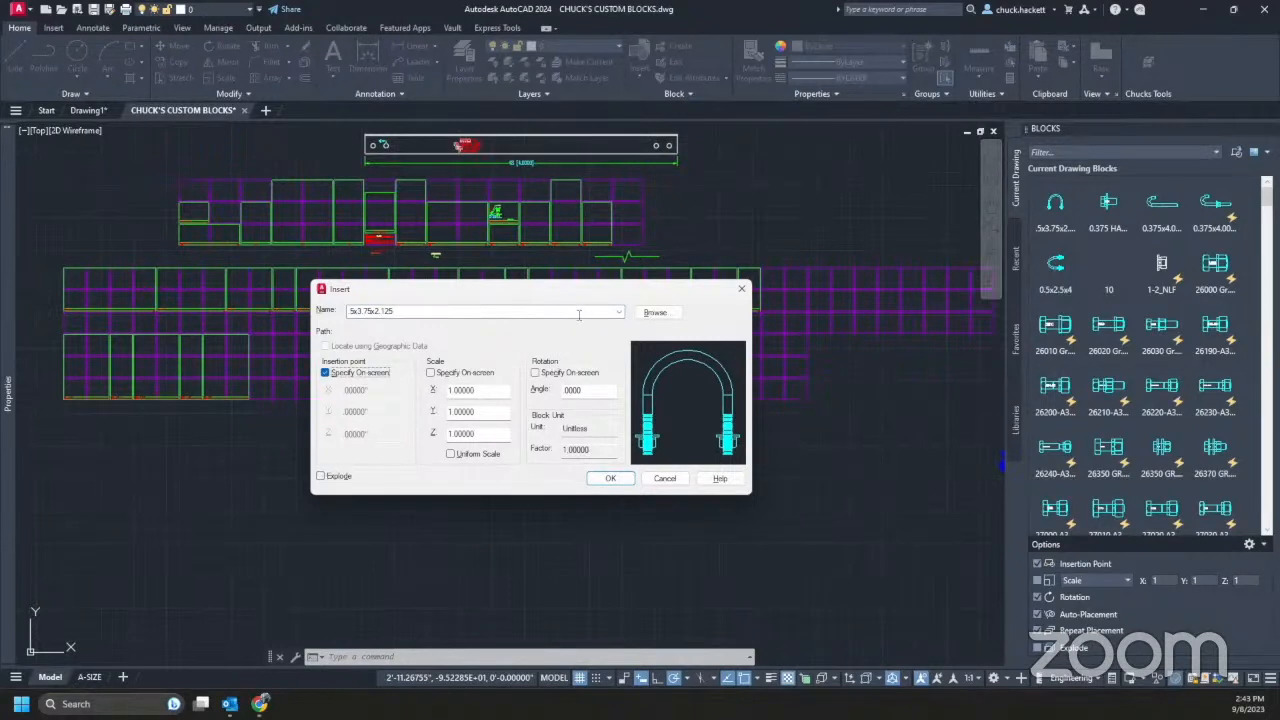
left_click(619, 312)
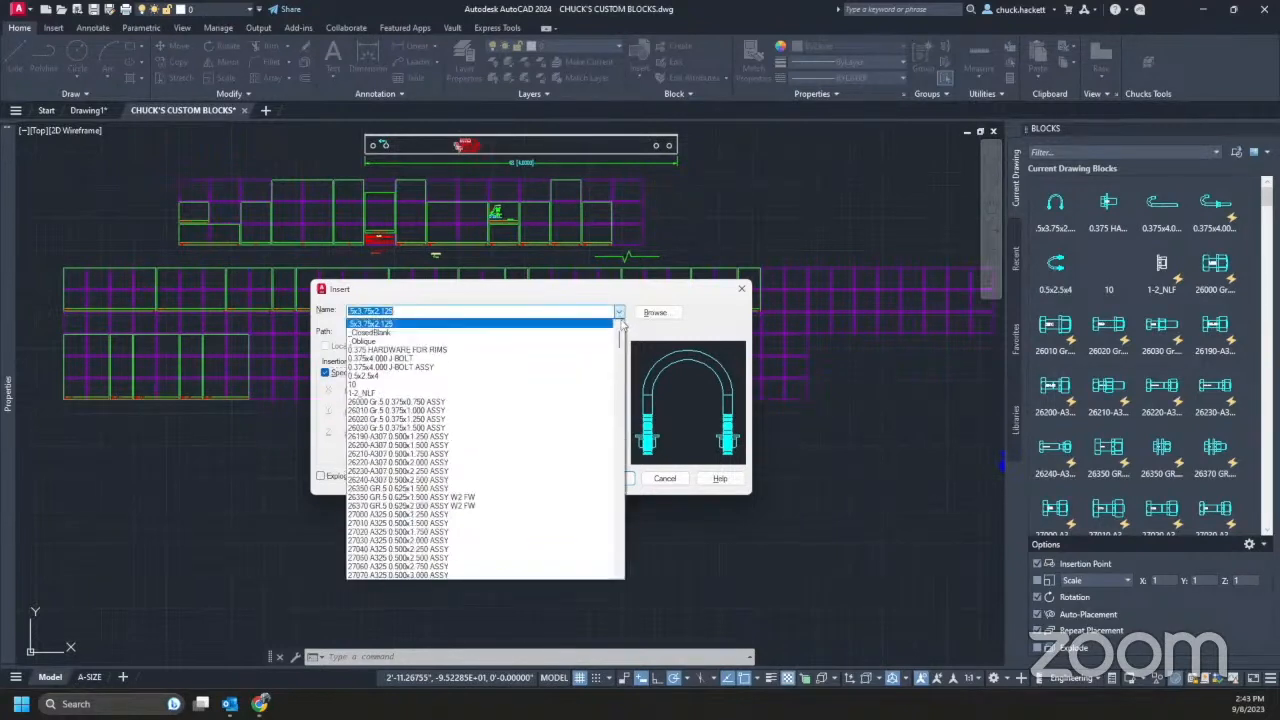
mouse_move(620, 338)
left_mouse_down()
mouse_move(616, 524)
mouse_move(620, 336)
left_mouse_up()
left_click(626, 299)
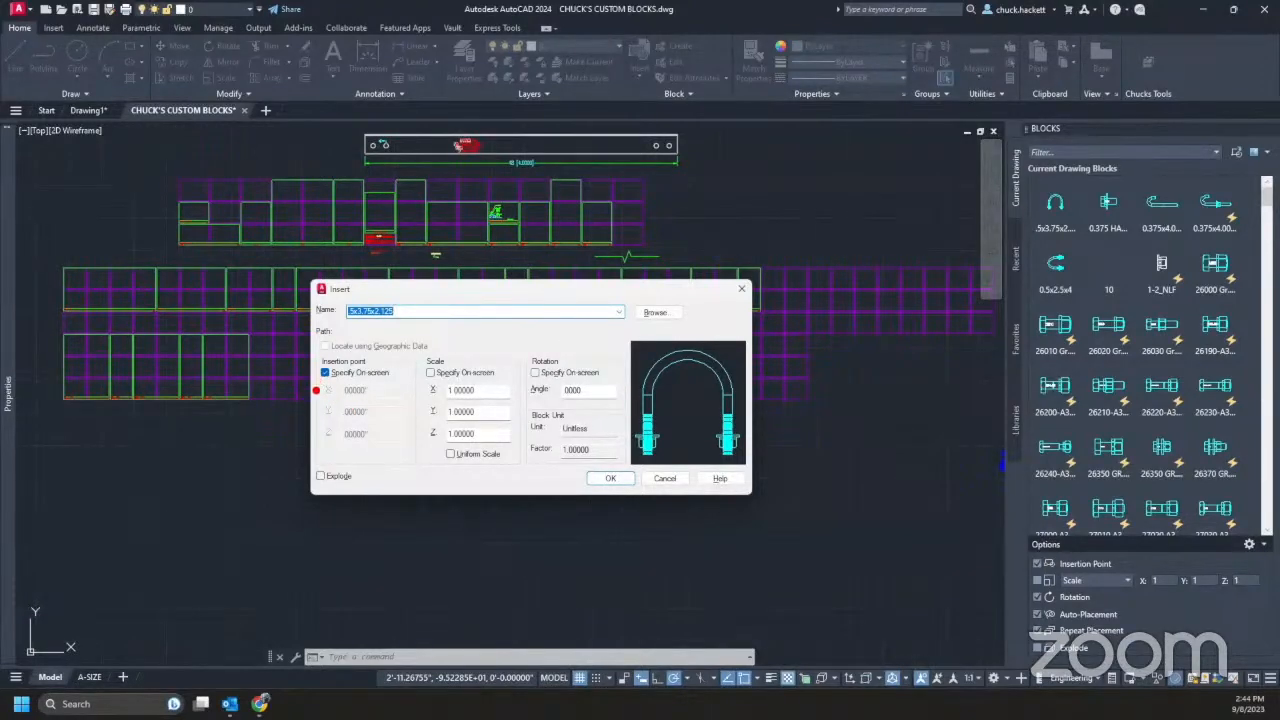
left_click_drag(270, 487, 322, 382)
left_click_drag(952, 589, 1022, 564)
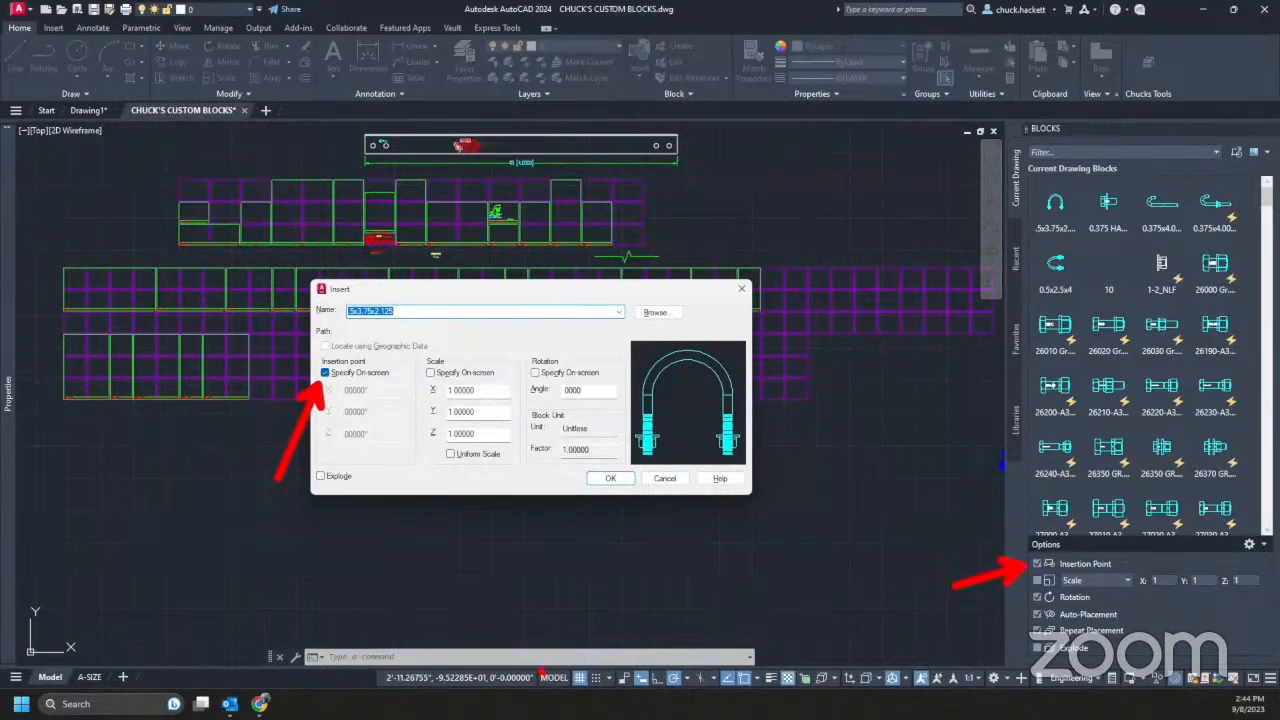
left_click_drag(452, 460, 463, 548)
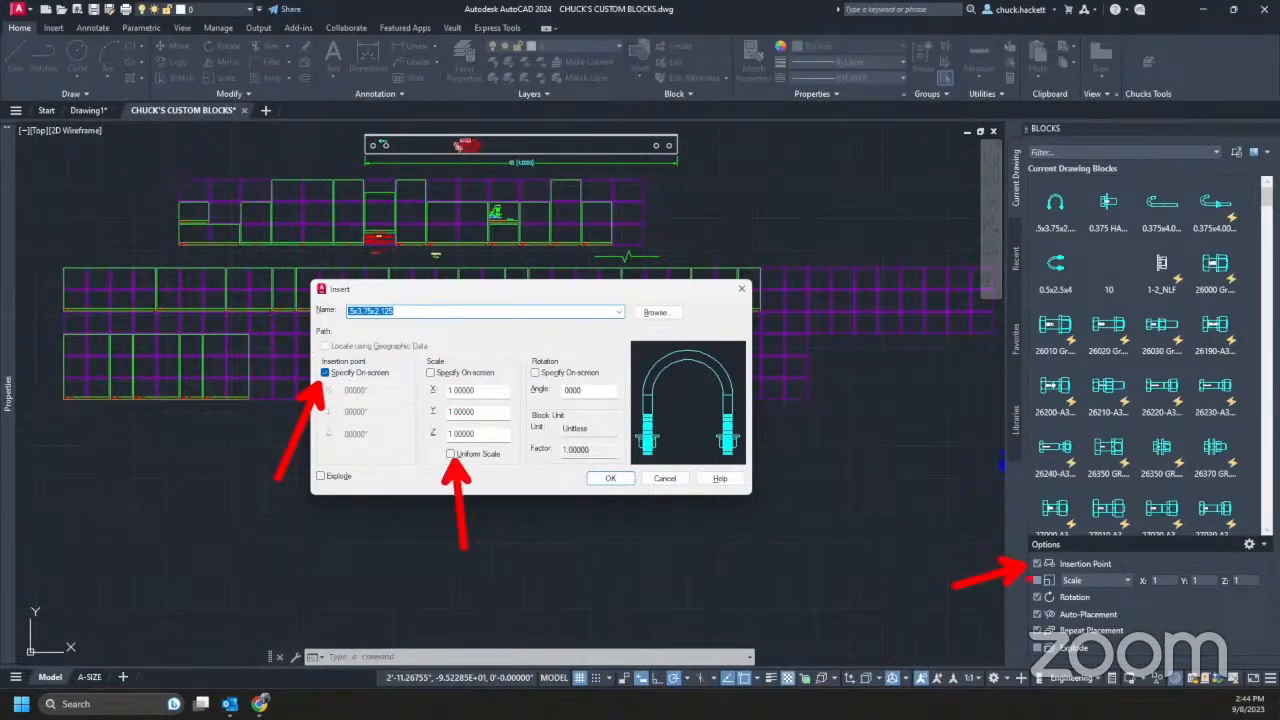
left_click_drag(1176, 521, 1130, 570)
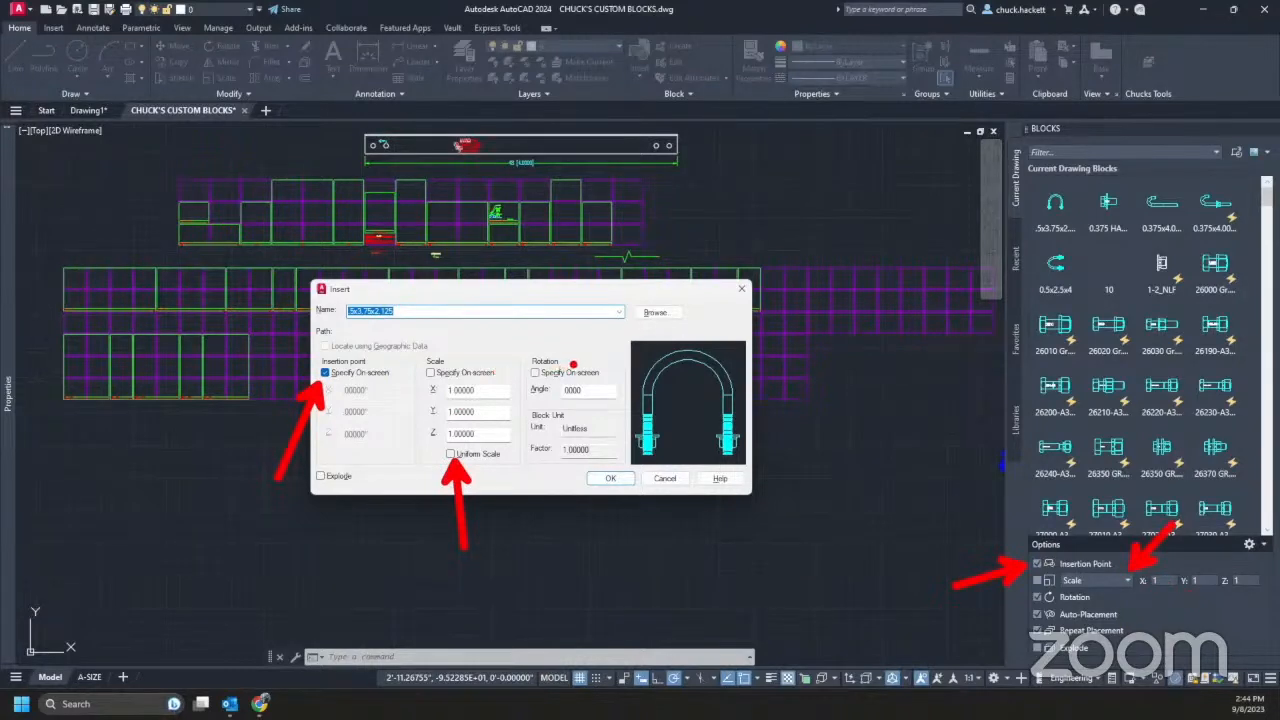
left_click_drag(574, 364, 604, 320)
left_click_drag(1090, 597, 1151, 618)
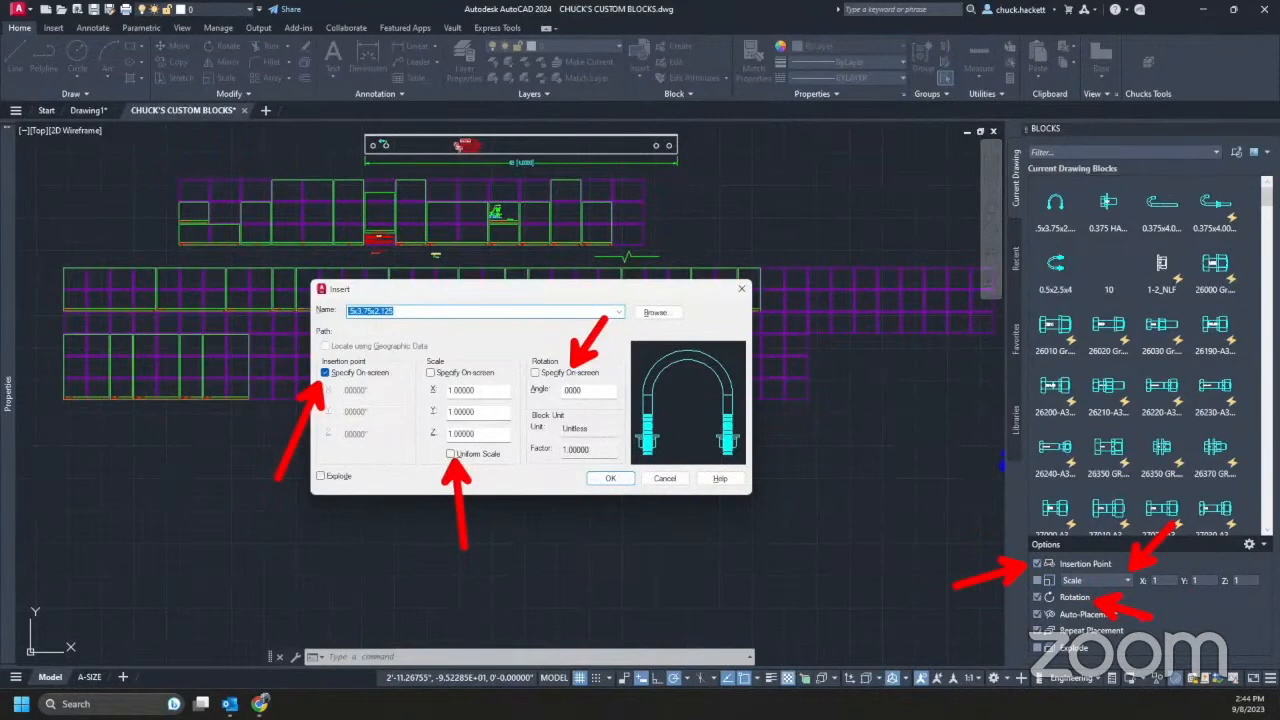
key("Escape")
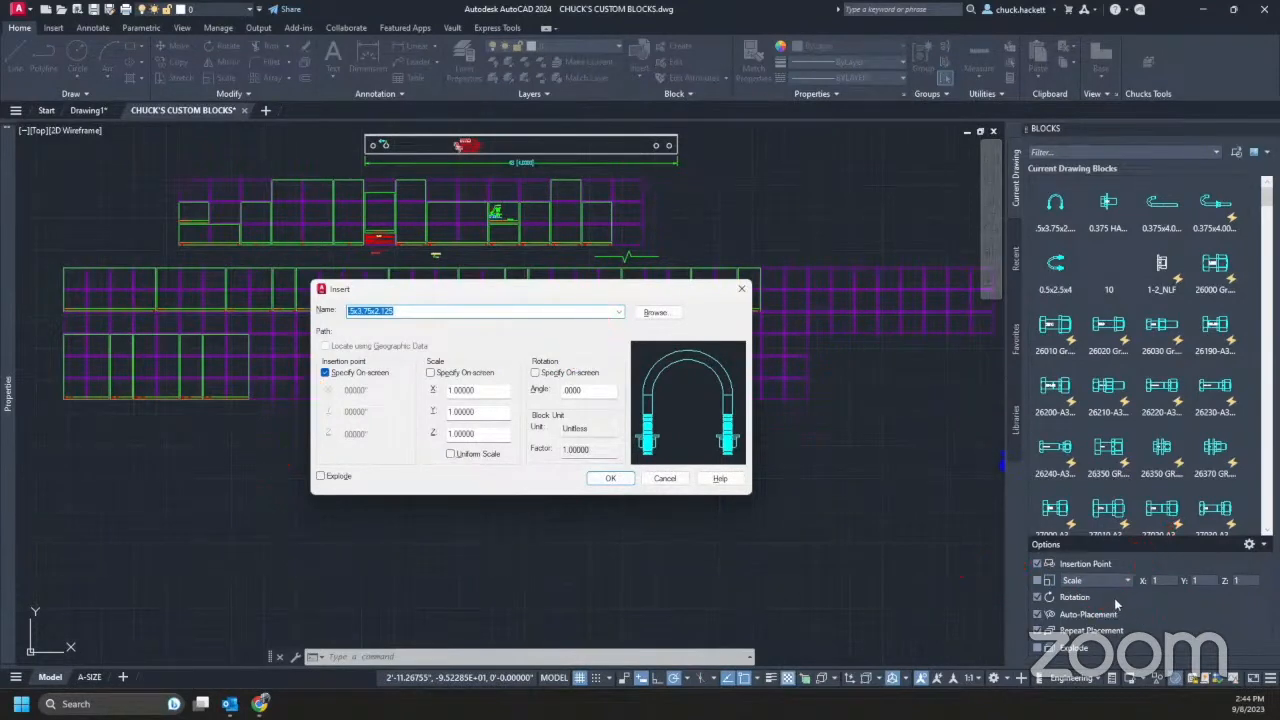
left_click(743, 292)
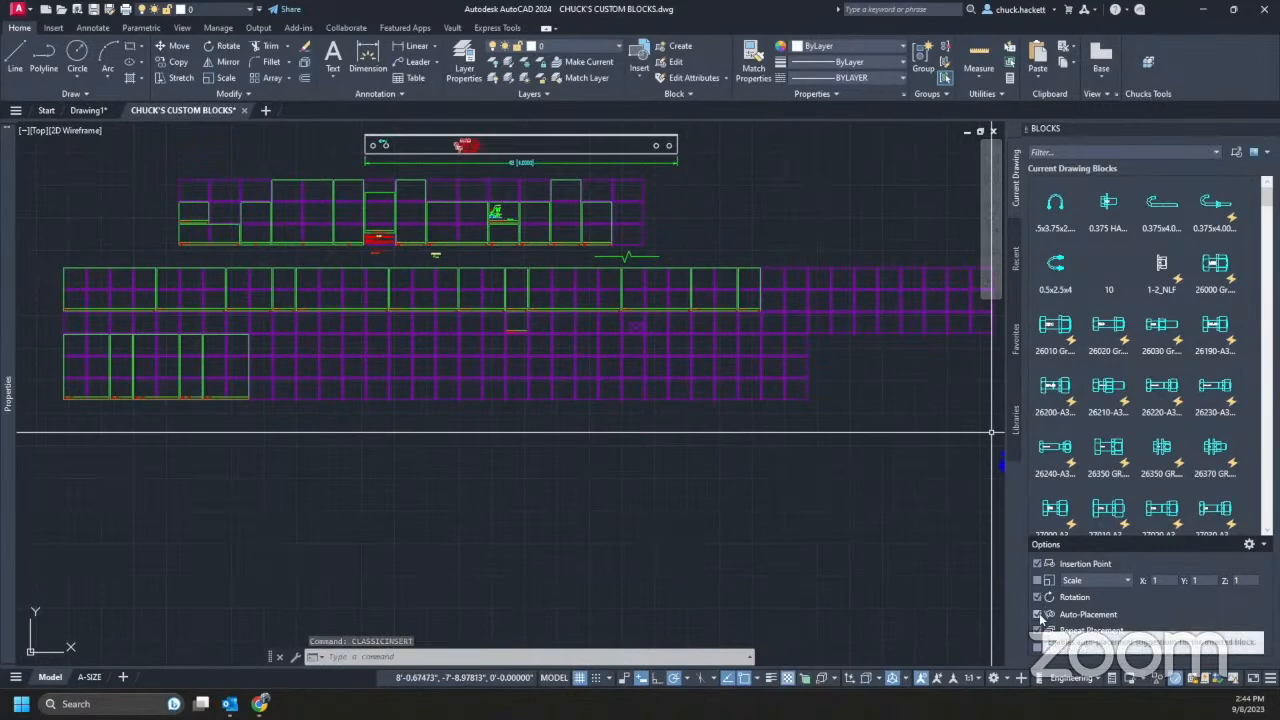
middle_click_drag(651, 183, 363, 675)
mouse_move(720, 242)
middle_mouse_down()
mouse_move(256, 648)
mouse_move(279, 657)
mouse_move(460, 243)
mouse_move(636, 29)
mouse_move(319, 4)
mouse_move(580, 4)
middle_mouse_up()
scroll(157, 414, "up", 10)
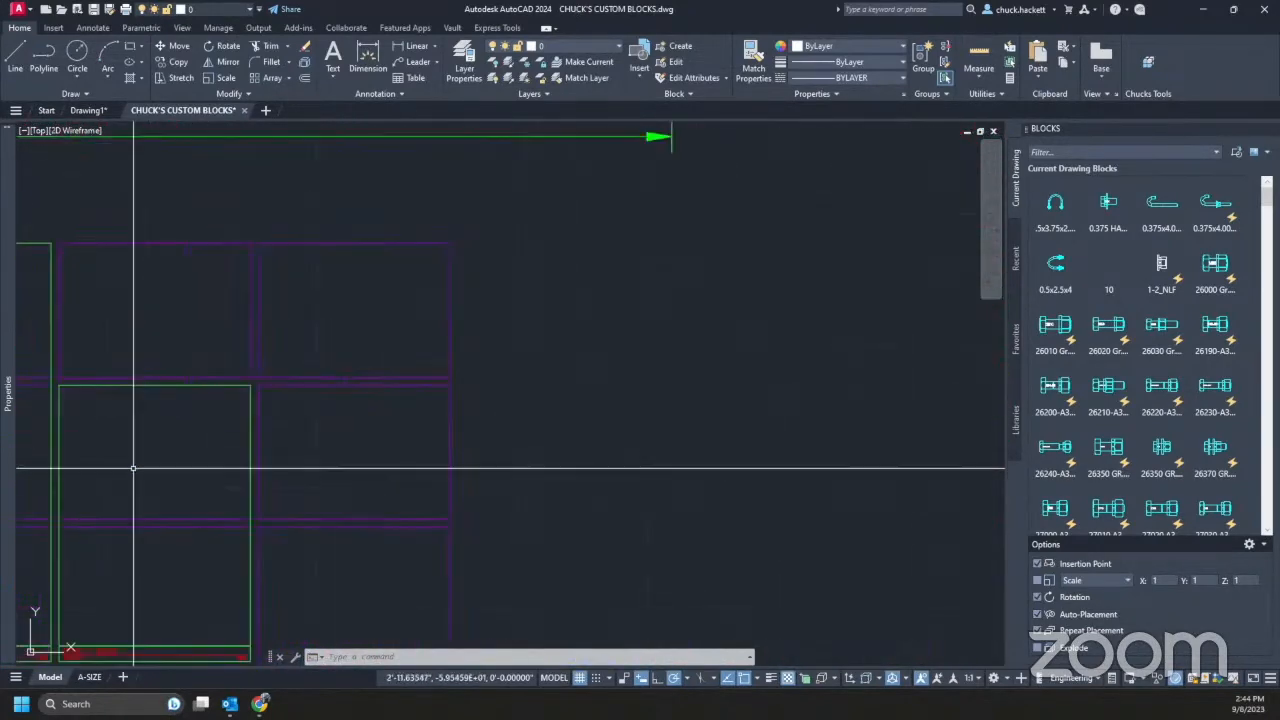
scroll(259, 344, "up", 4)
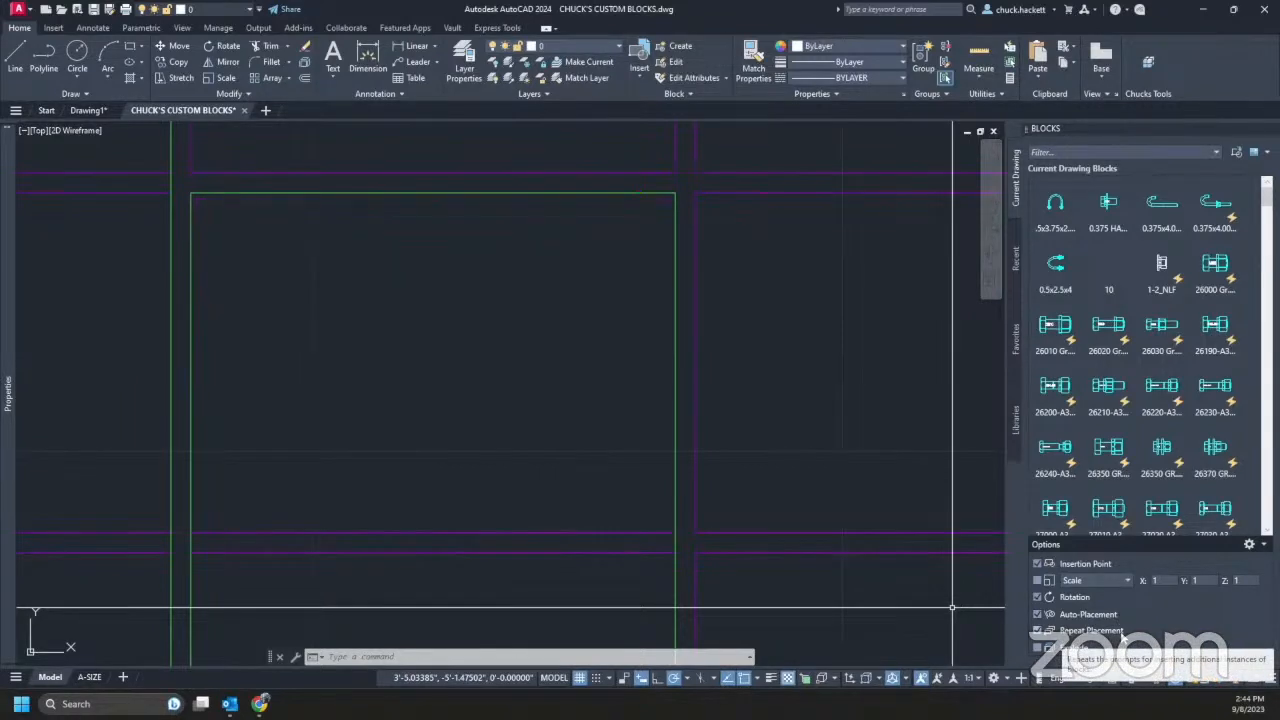
left_click(1037, 614)
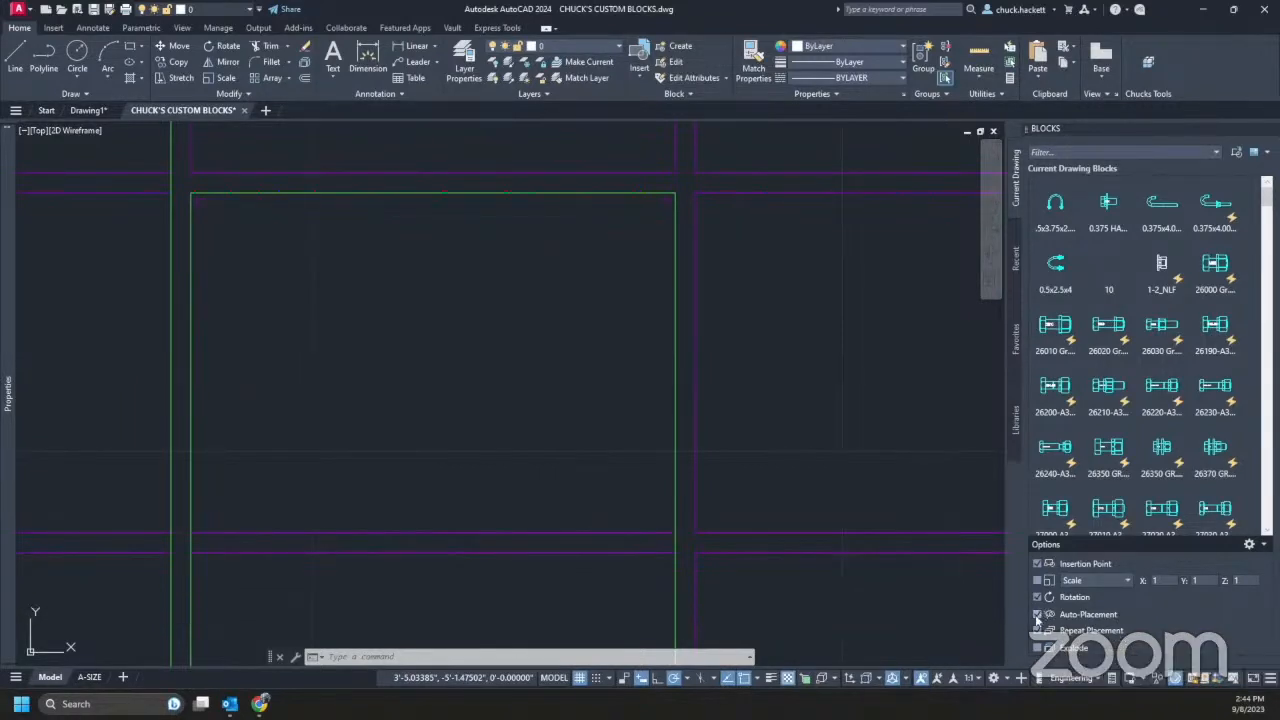
left_click(1038, 597)
left_click(1037, 564)
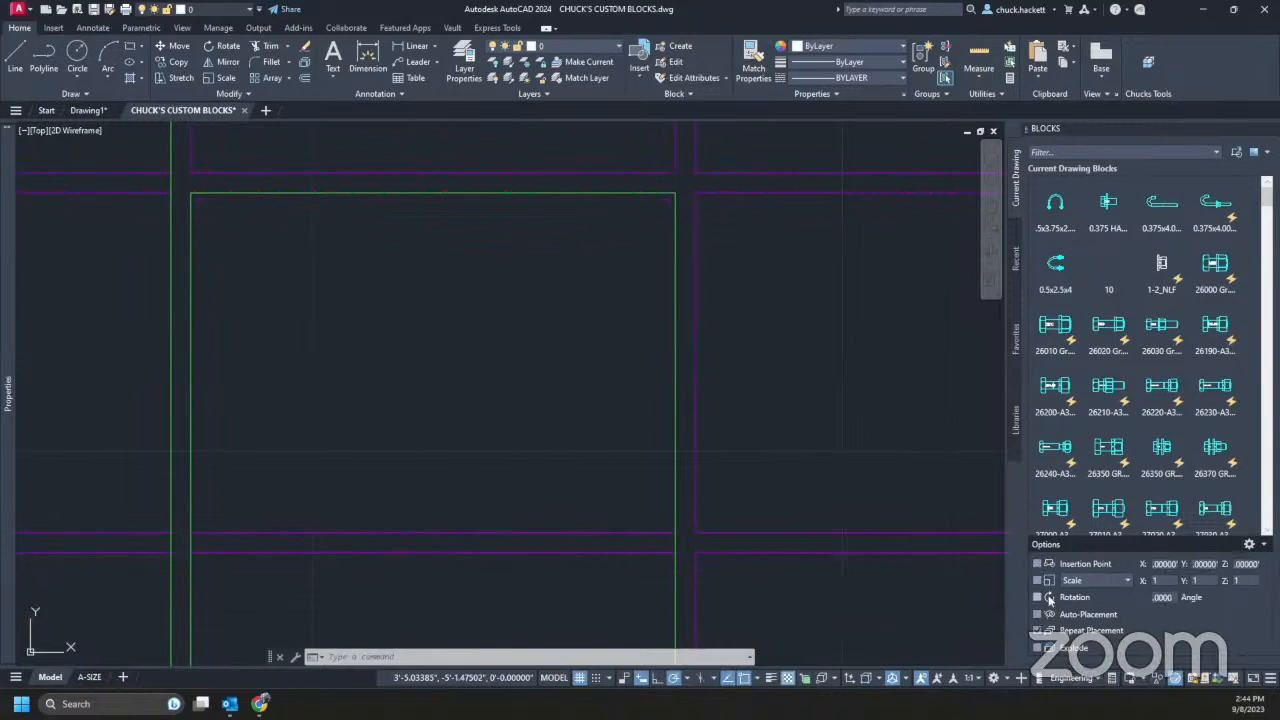
left_click(1039, 564)
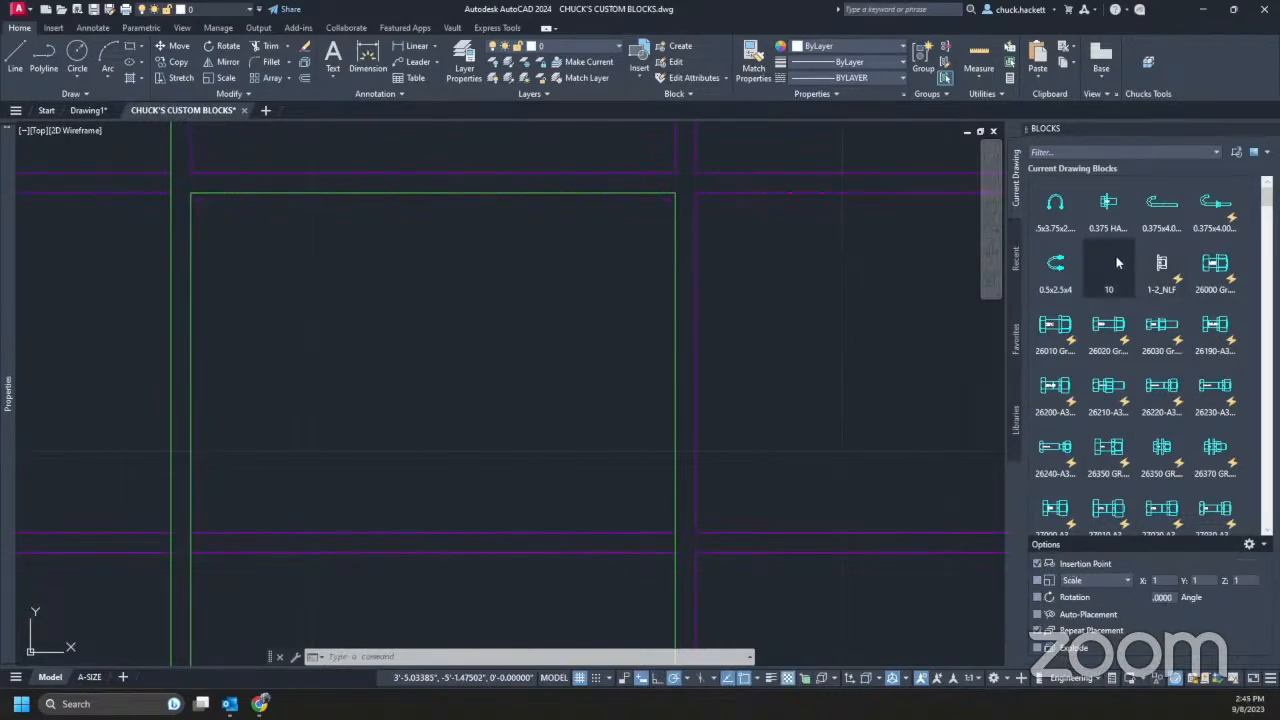
- Insert four 26010 bolts at the left, top, bottom and right of the frame, then switch to Drawing1
left_click(1066, 338)
mouse_move(1066, 338)
left_mouse_down()
mouse_move(800, 388)
mouse_move(330, 397)
left_mouse_up()
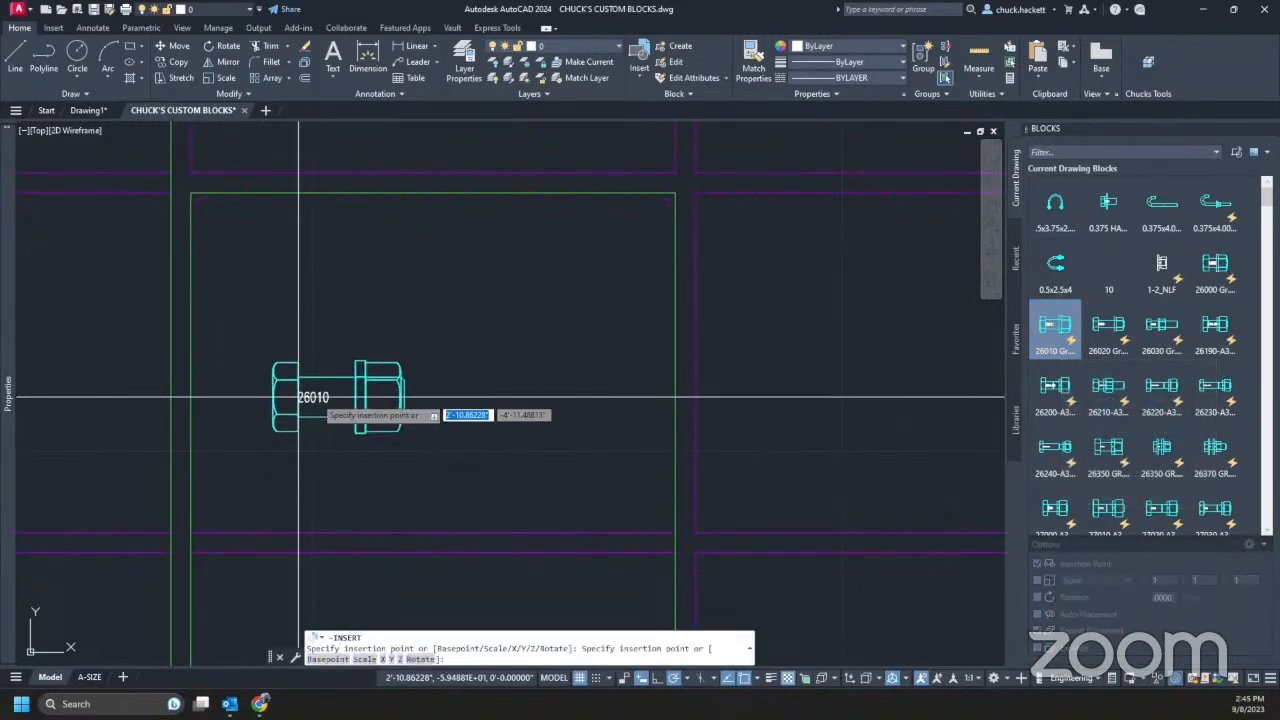
left_click(448, 270)
left_click(504, 483)
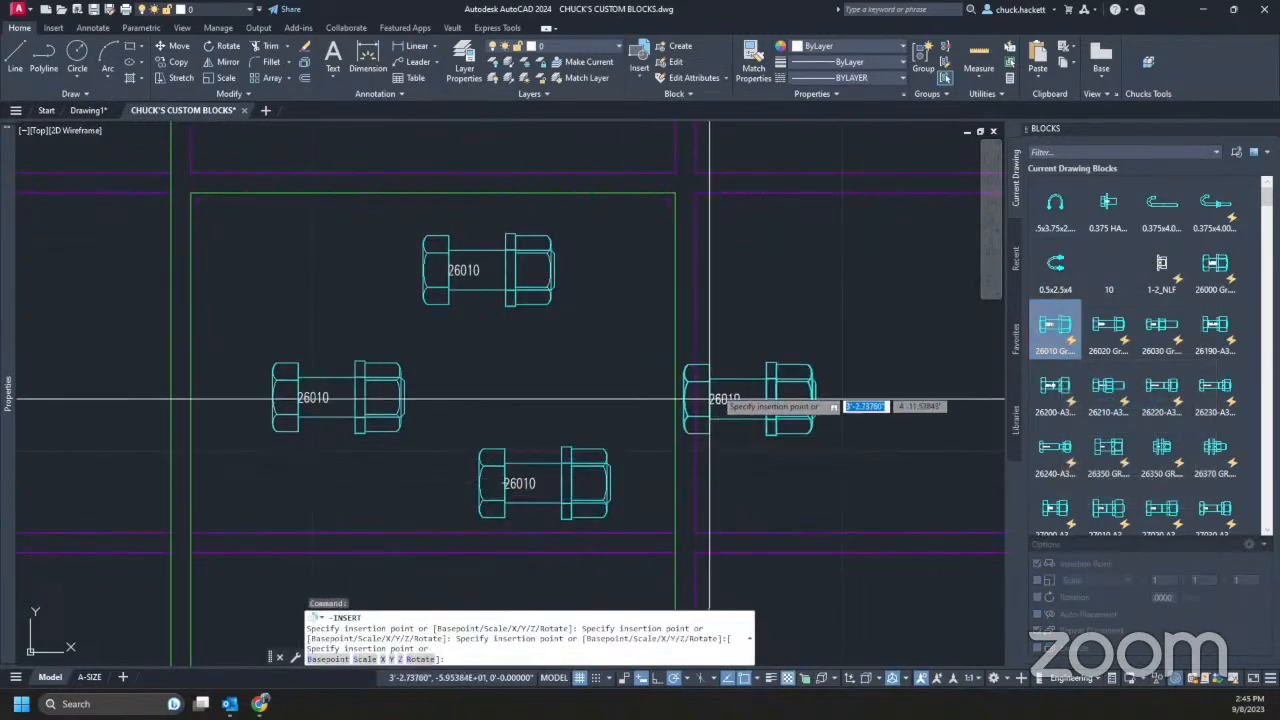
left_click(857, 302)
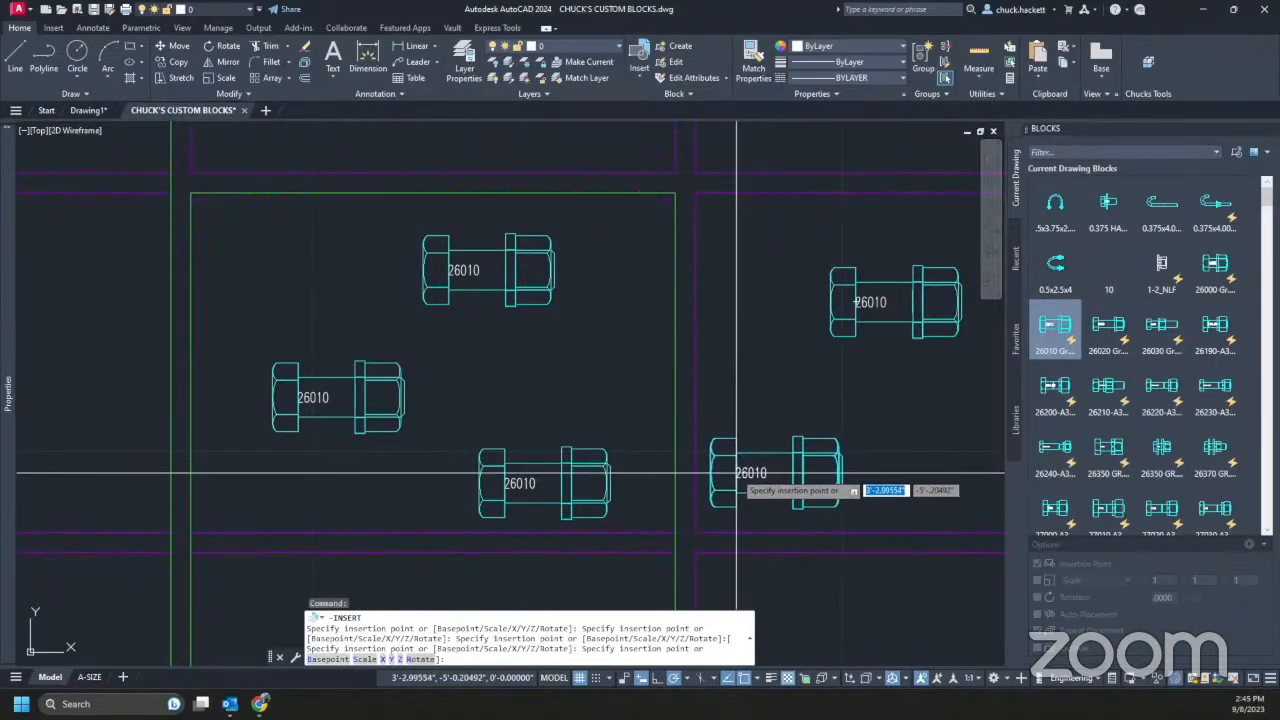
key("Escape")
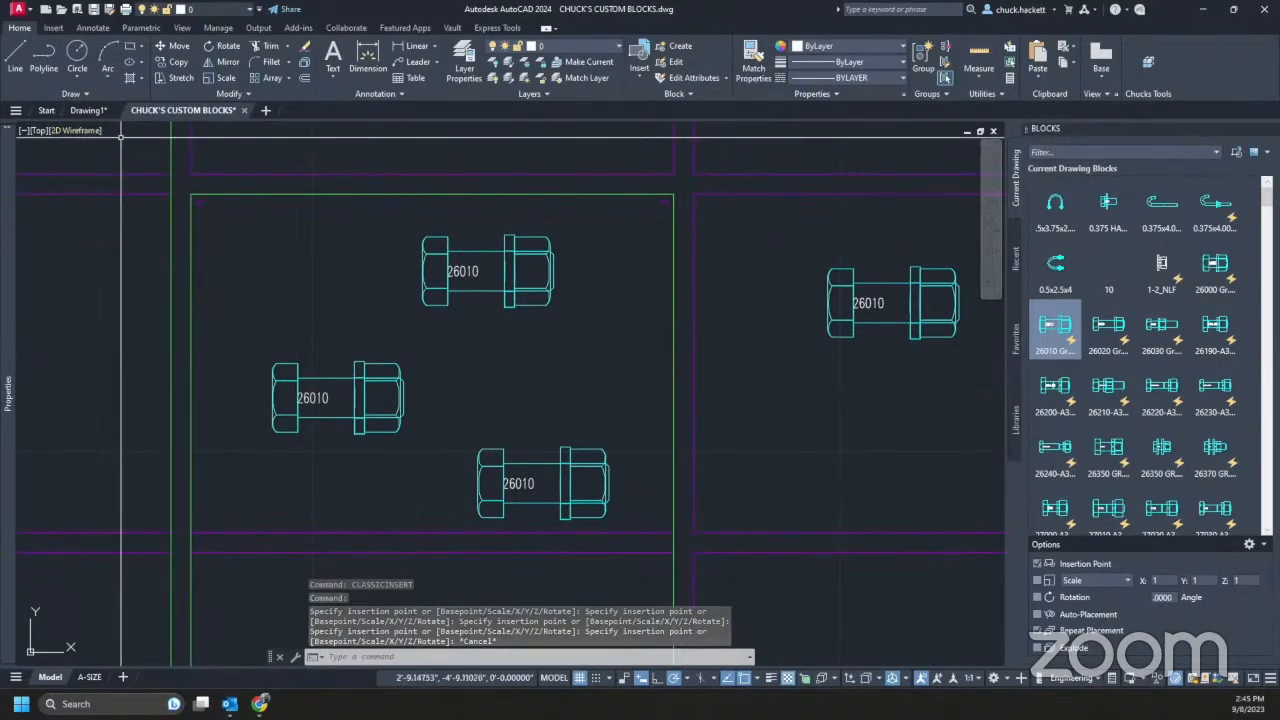
left_click(88, 110)
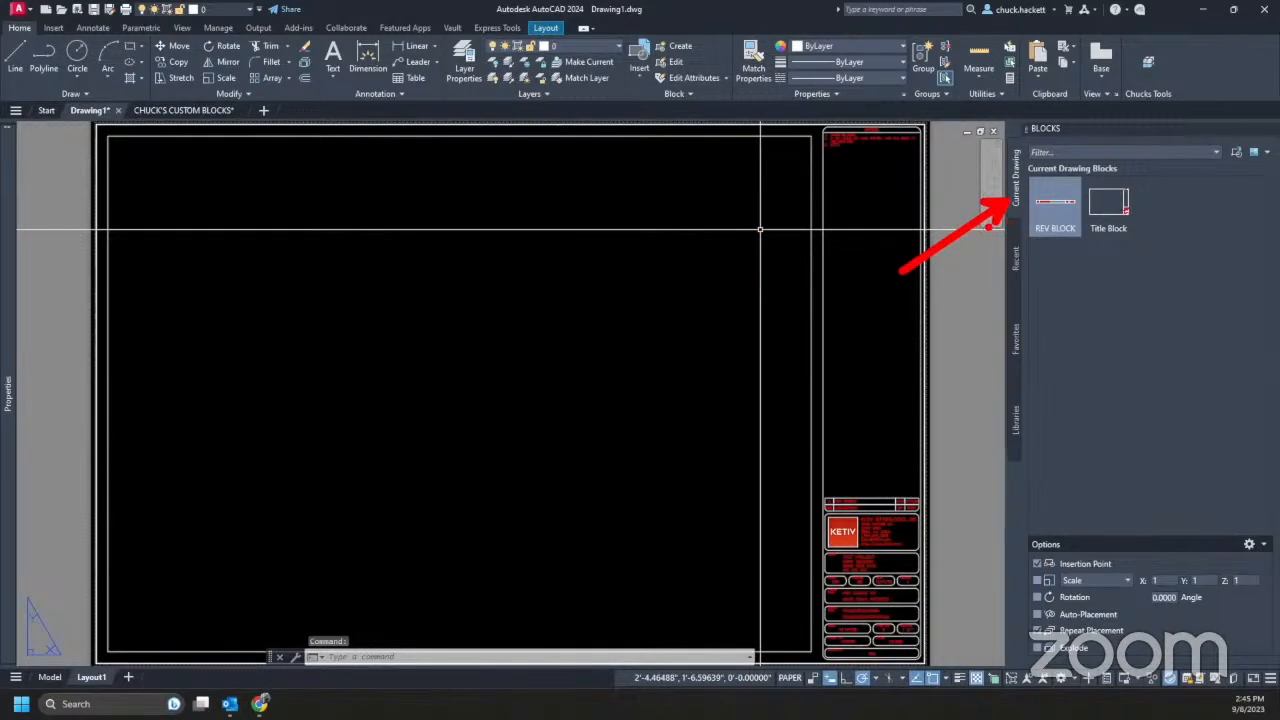
- Check the Recent, Favorites and Current Drawing block lists, then return to CHUCK'S CUSTOM BLOCKS
mouse_move(992, 240)
left_mouse_down("ctrl")
mouse_move(1077, 389)
mouse_move(1048, 460)
left_mouse_up("ctrl")
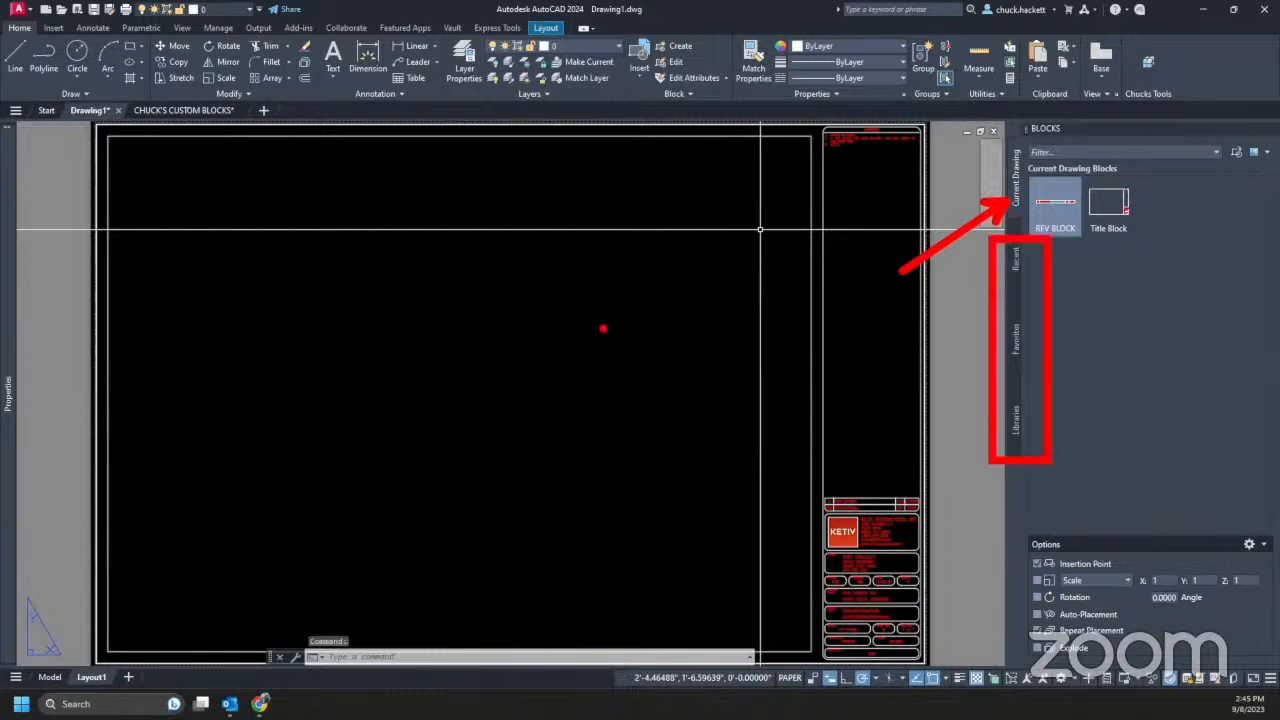
left_click(1016, 262)
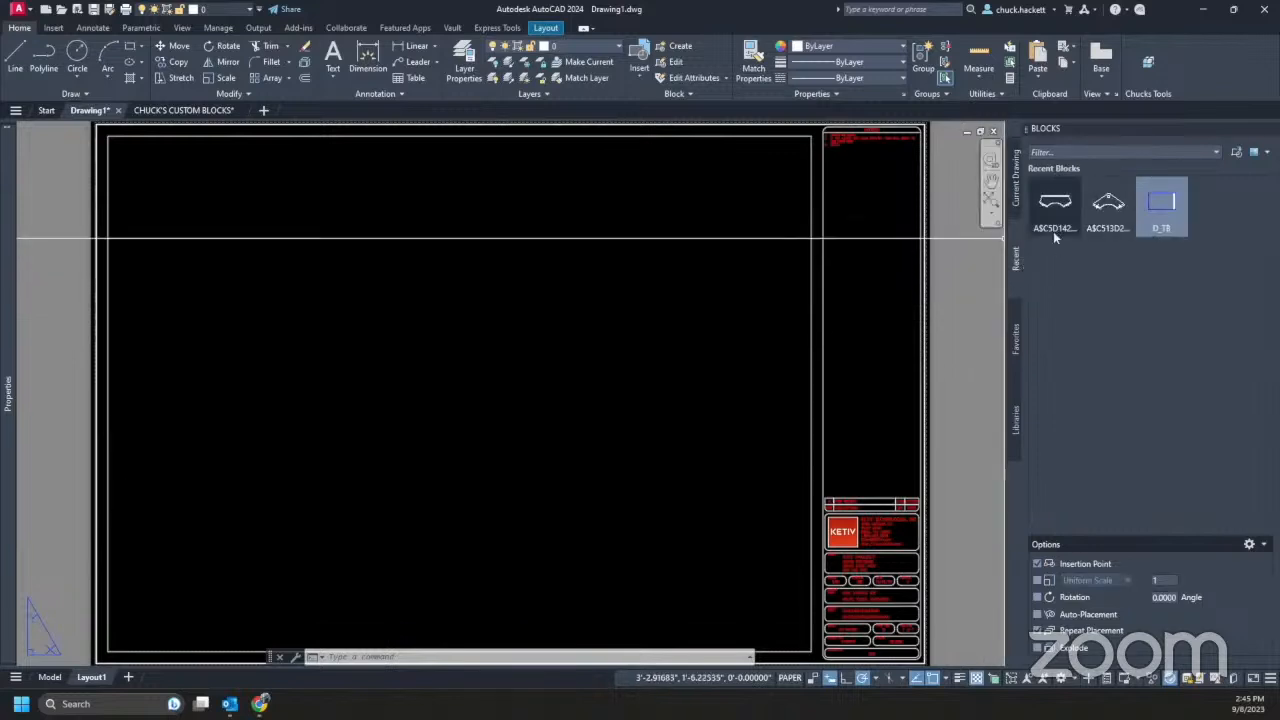
mouse_move(1068, 226)
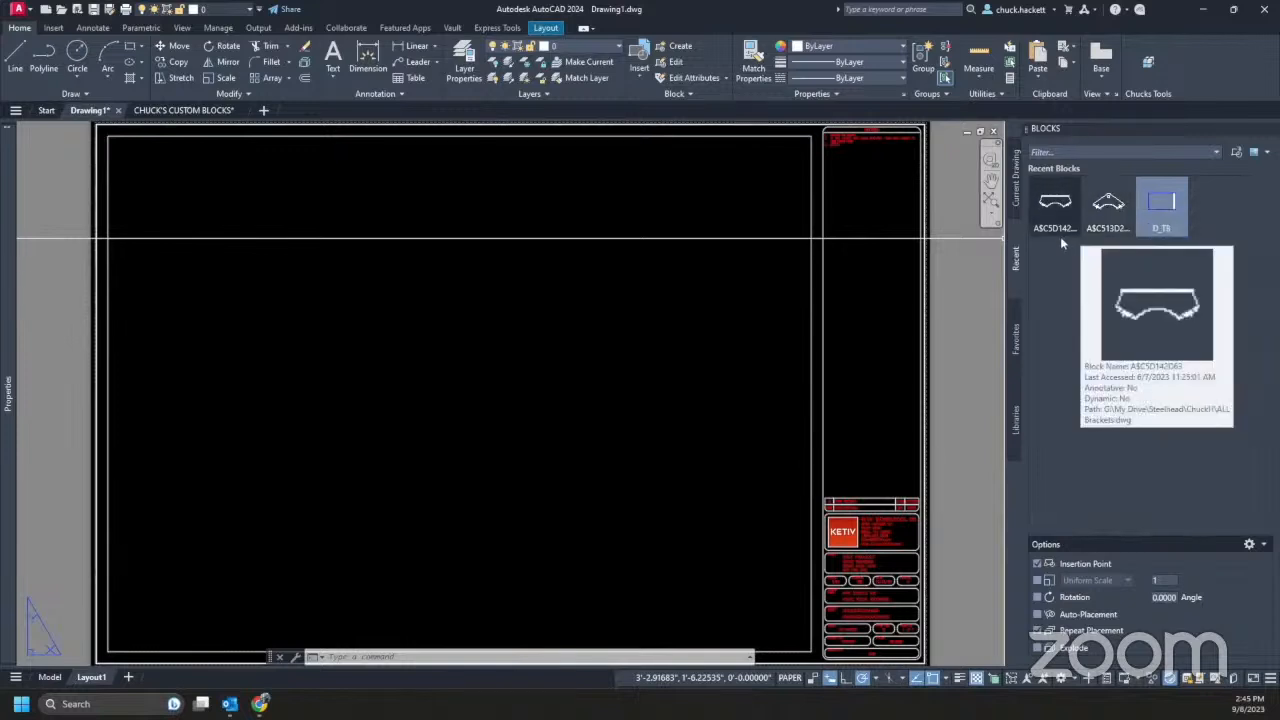
left_click(1016, 340)
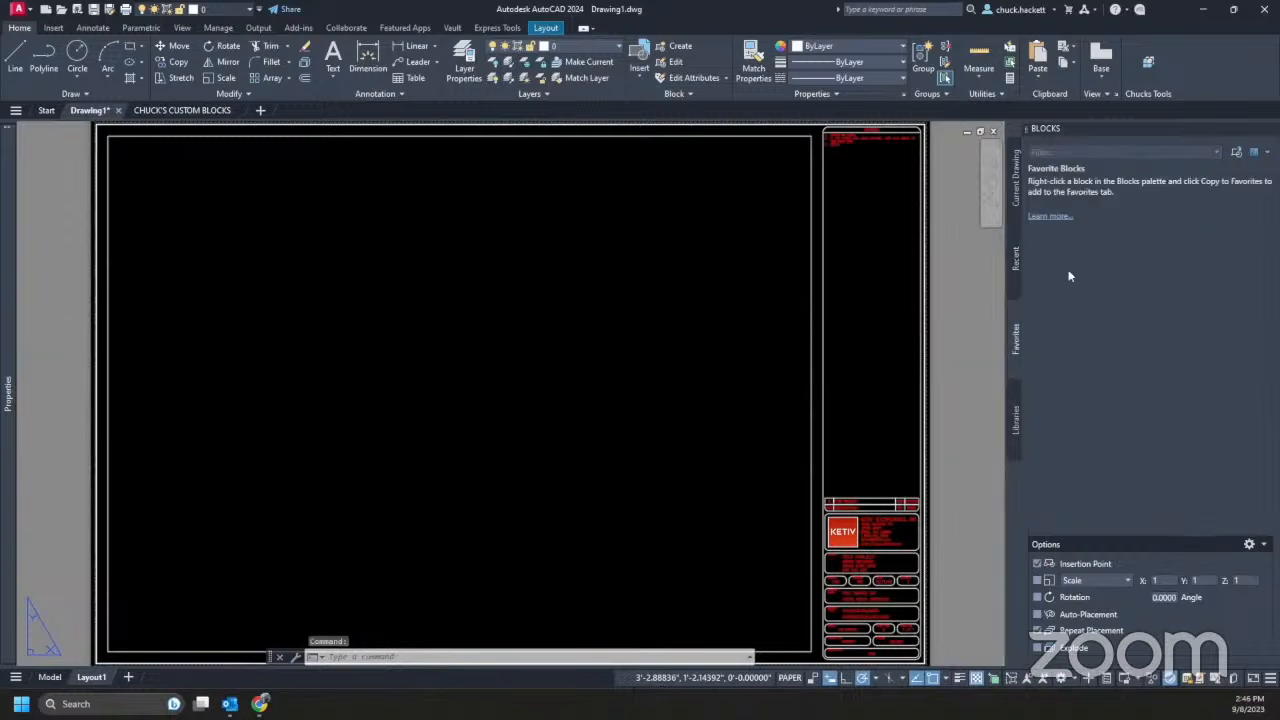
left_click(1018, 185)
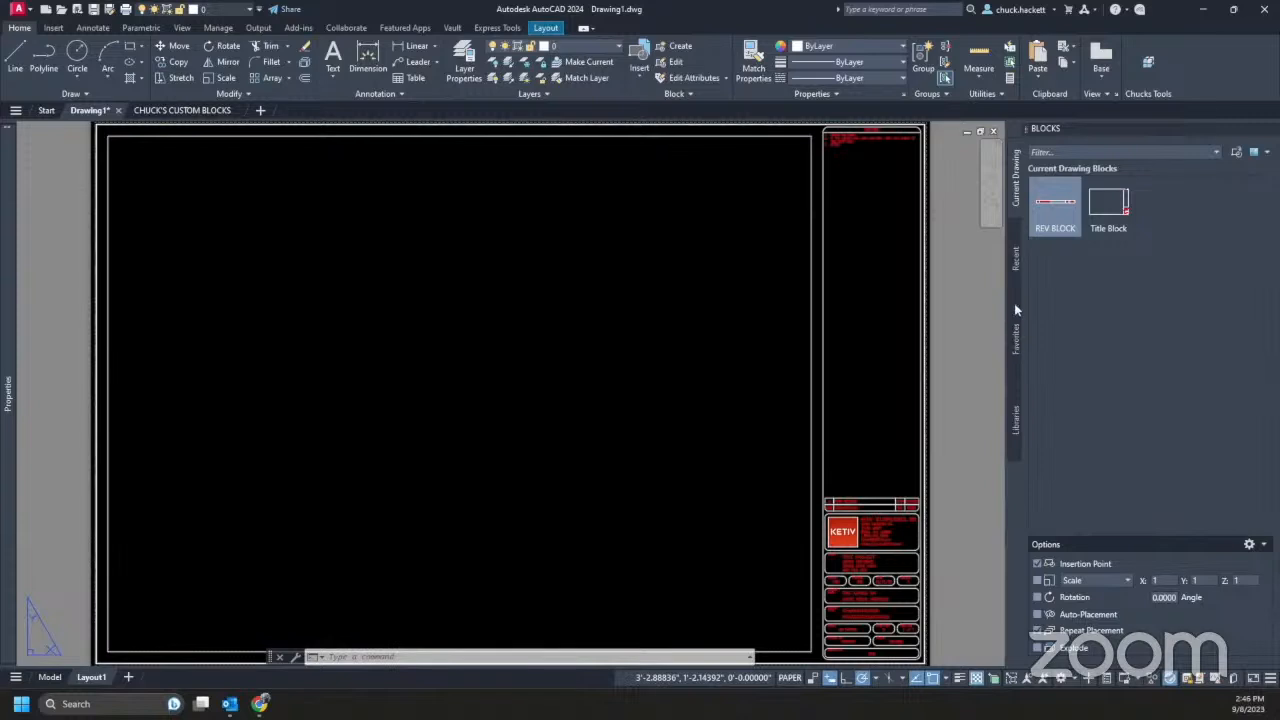
left_click(165, 110)
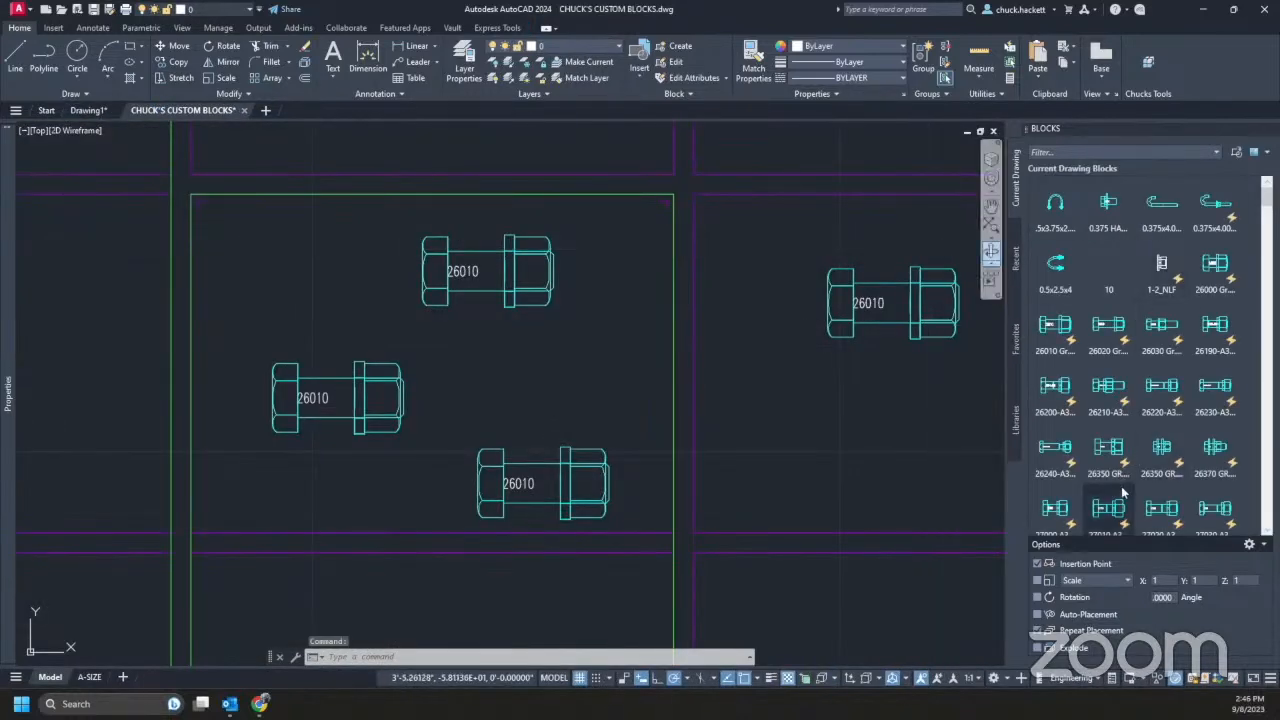
- Copy the 27130 bolt block to Favorites and view it in the favorites list
scroll(1143, 381, "down", 10)
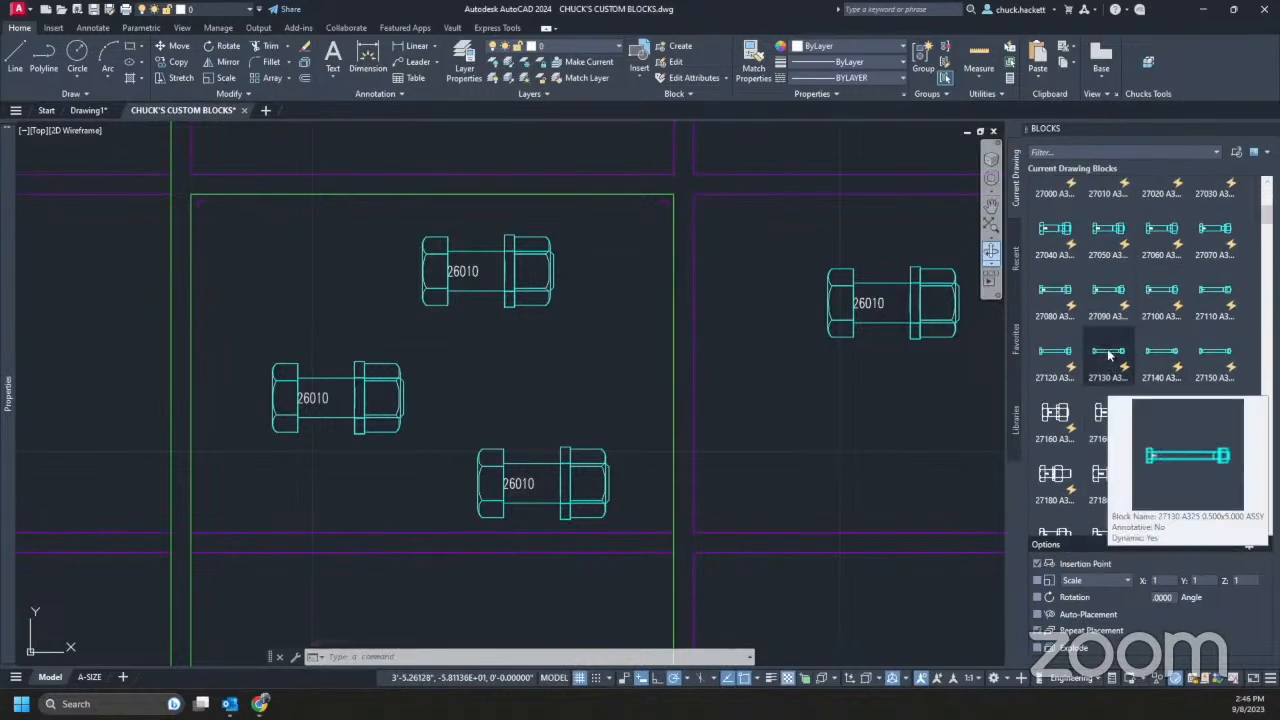
right_click(1108, 354)
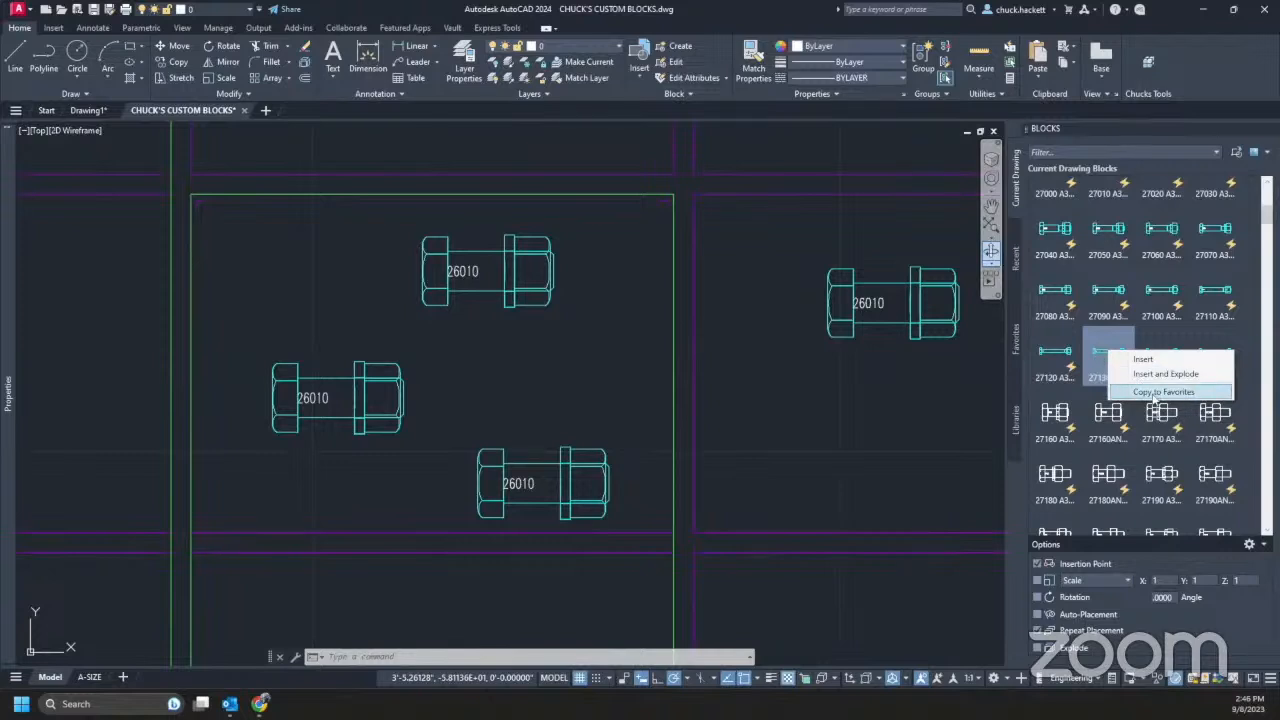
left_click(1157, 393)
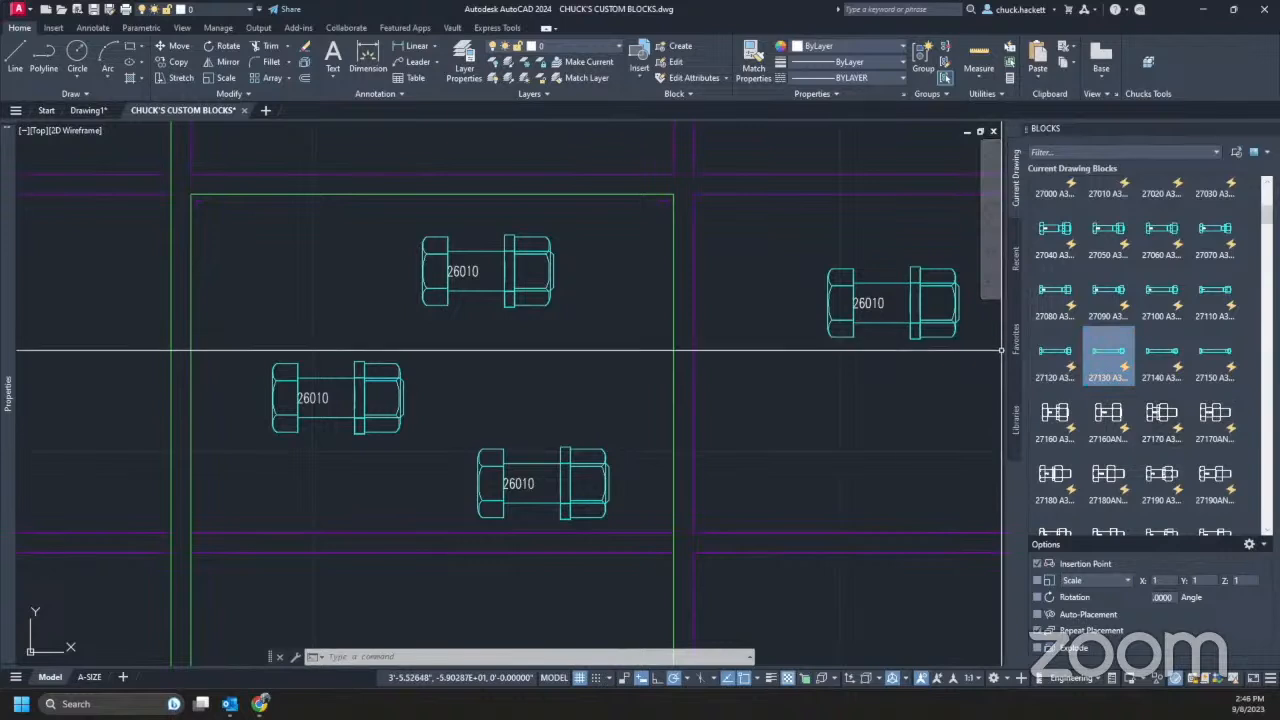
left_click(1018, 353)
right_click(1064, 207)
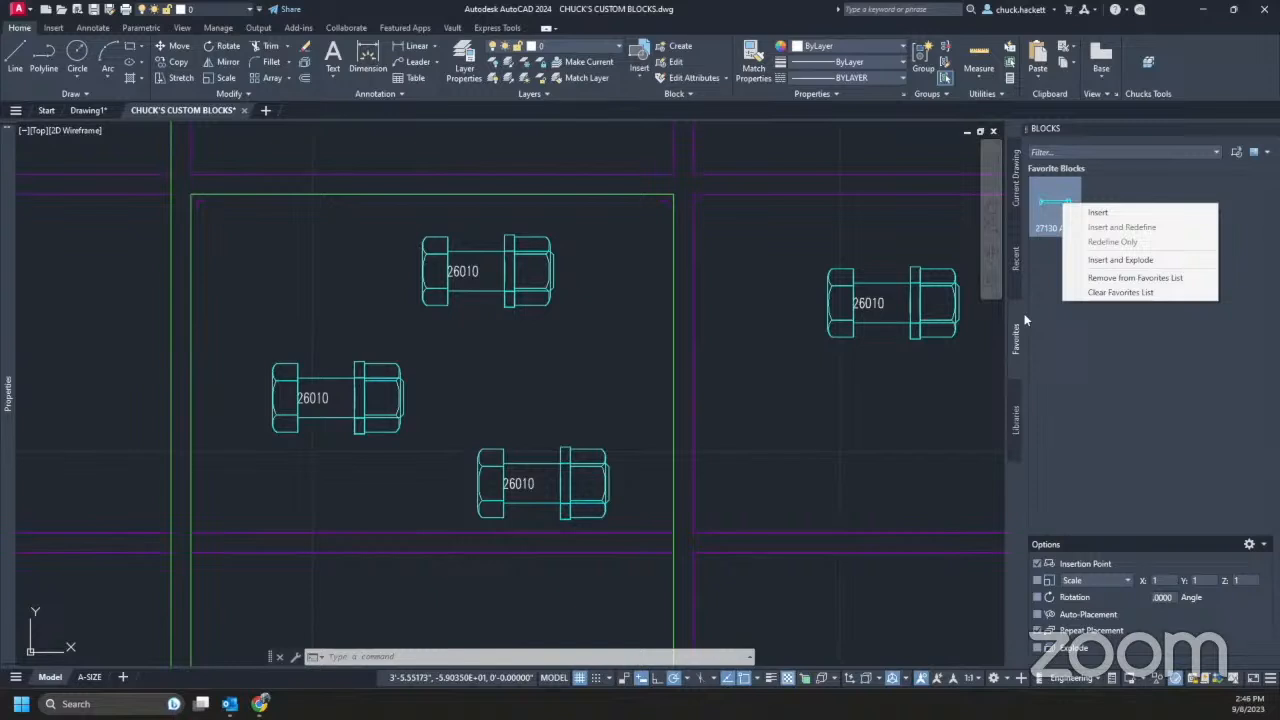
left_click(1060, 358)
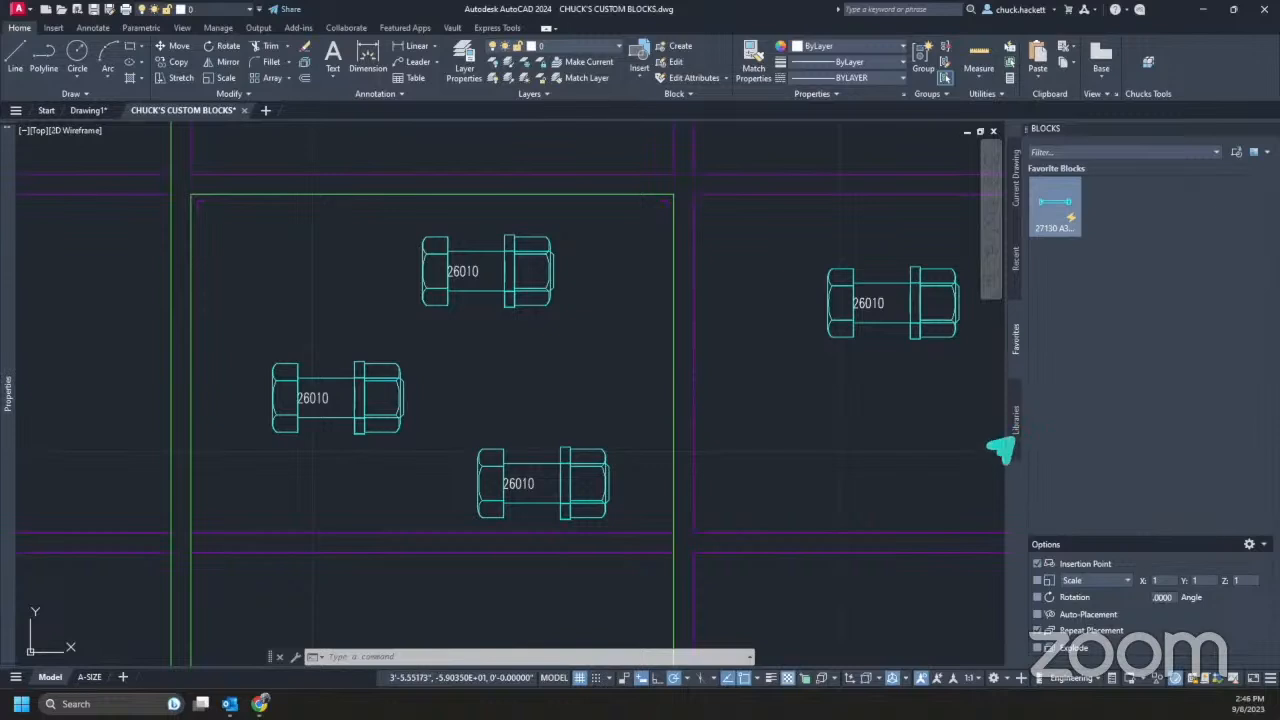
left_click_drag(976, 517, 1013, 440)
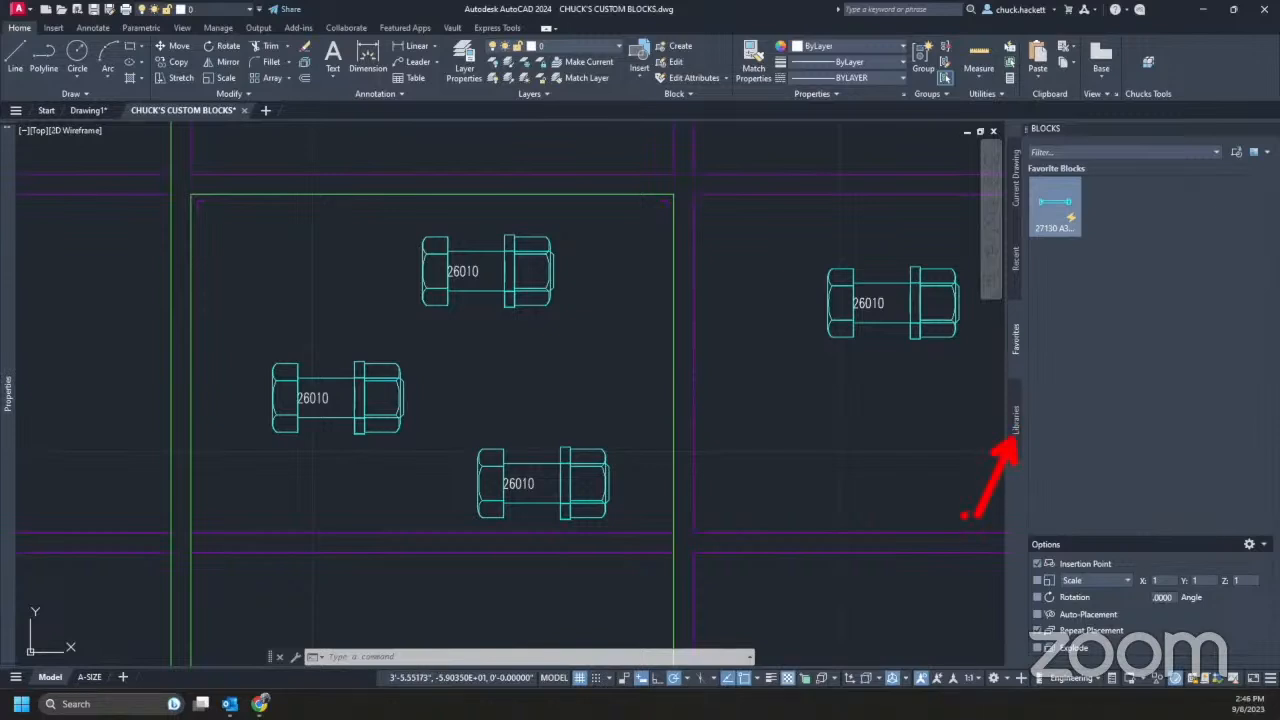
- Load the P&ID Valves Block Library old with error file.dwg in the Libraries tab
left_click(1016, 415)
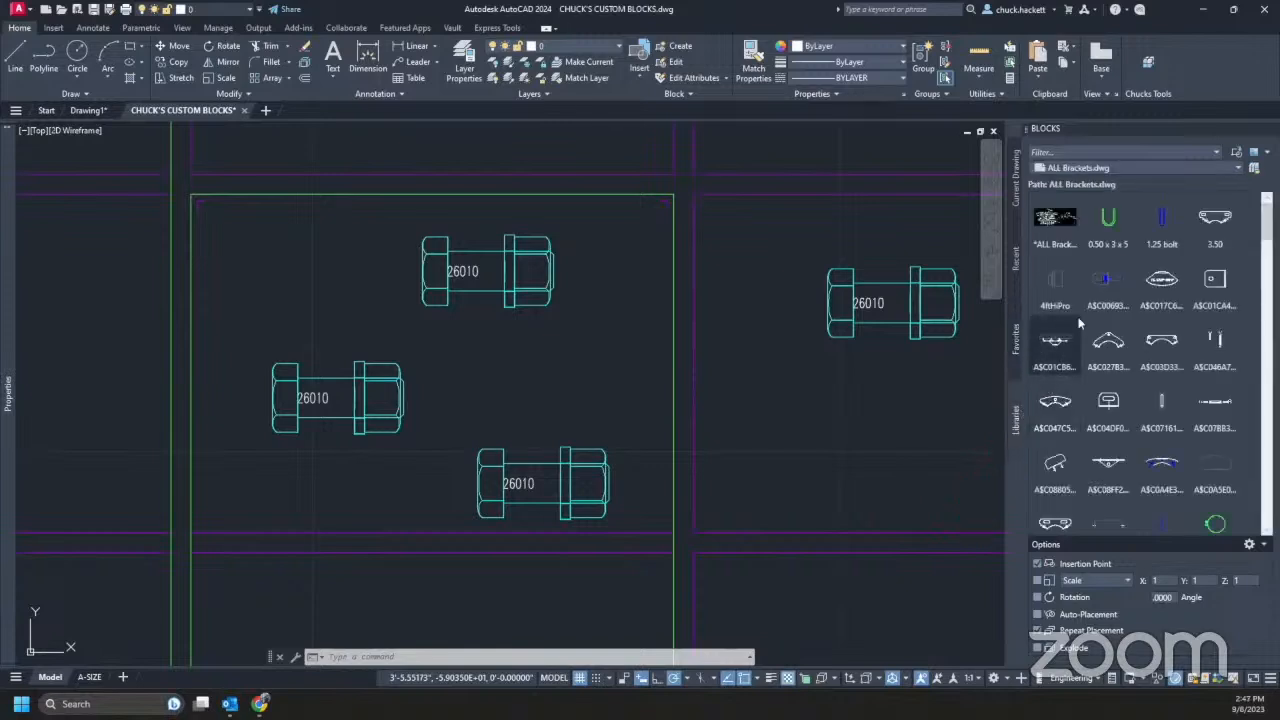
left_click(1197, 167)
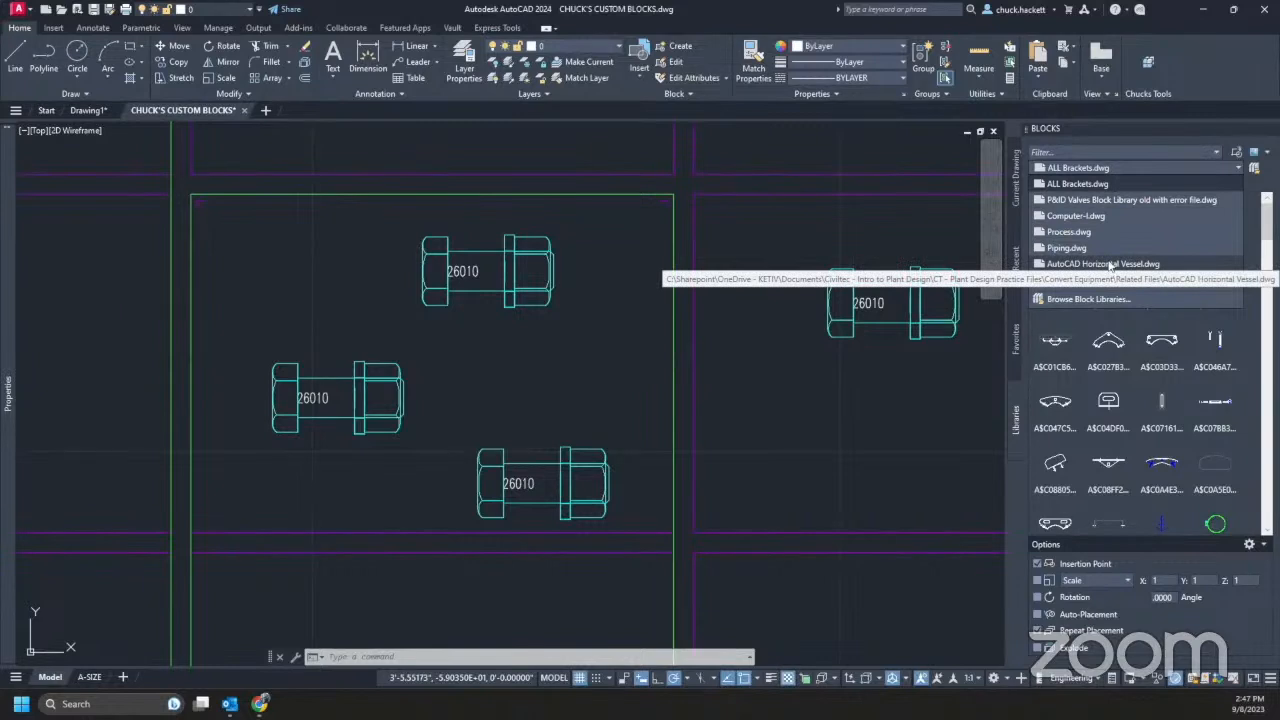
mouse_move(1114, 378)
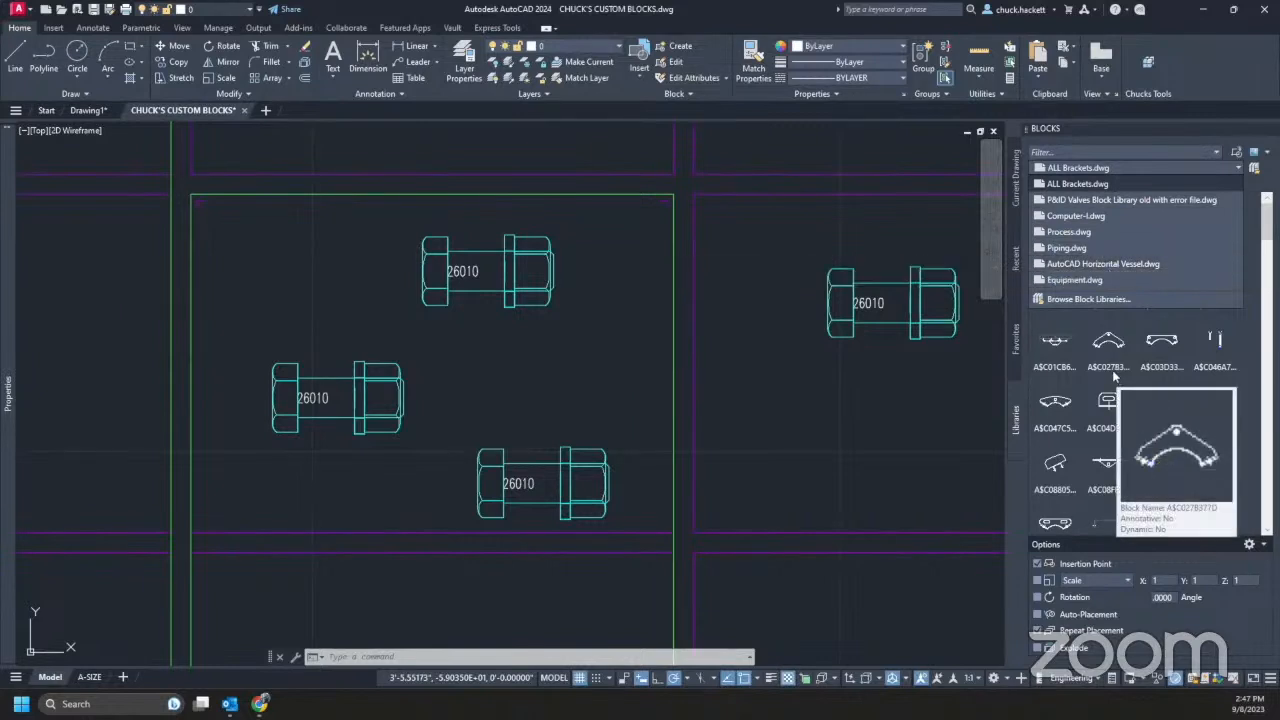
left_click(1107, 199)
left_click(1118, 167)
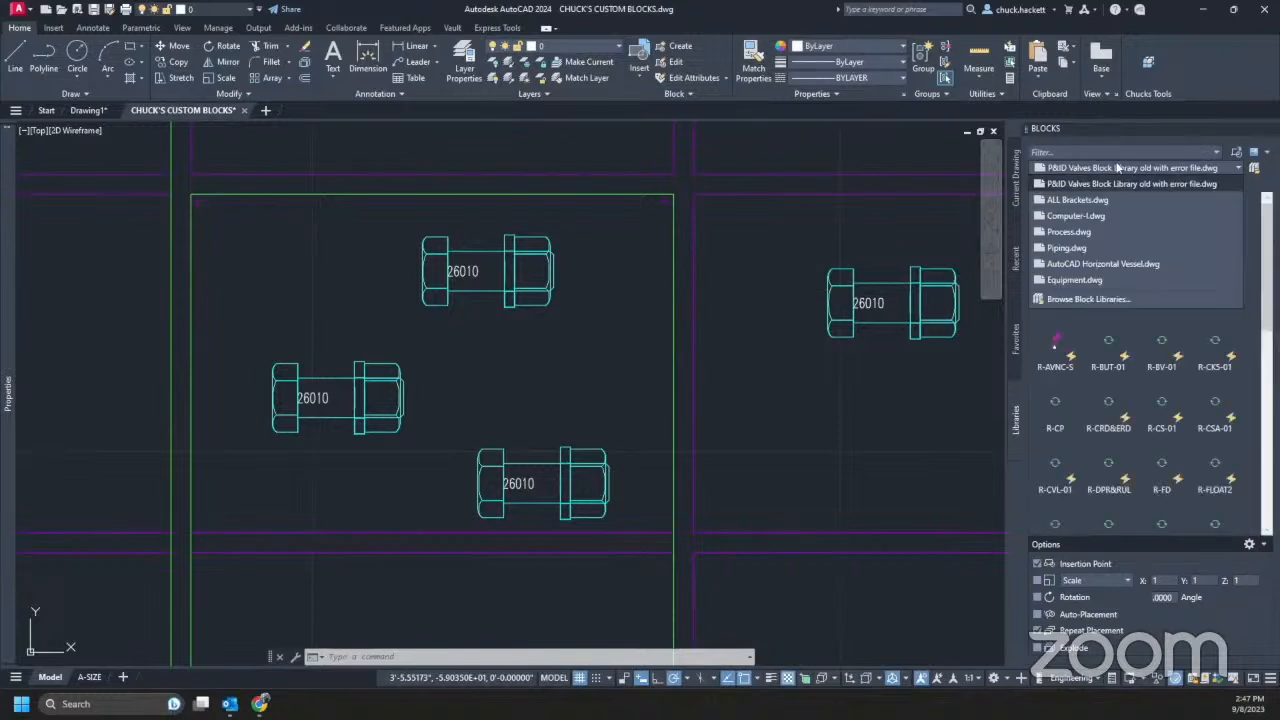
left_click(1118, 167)
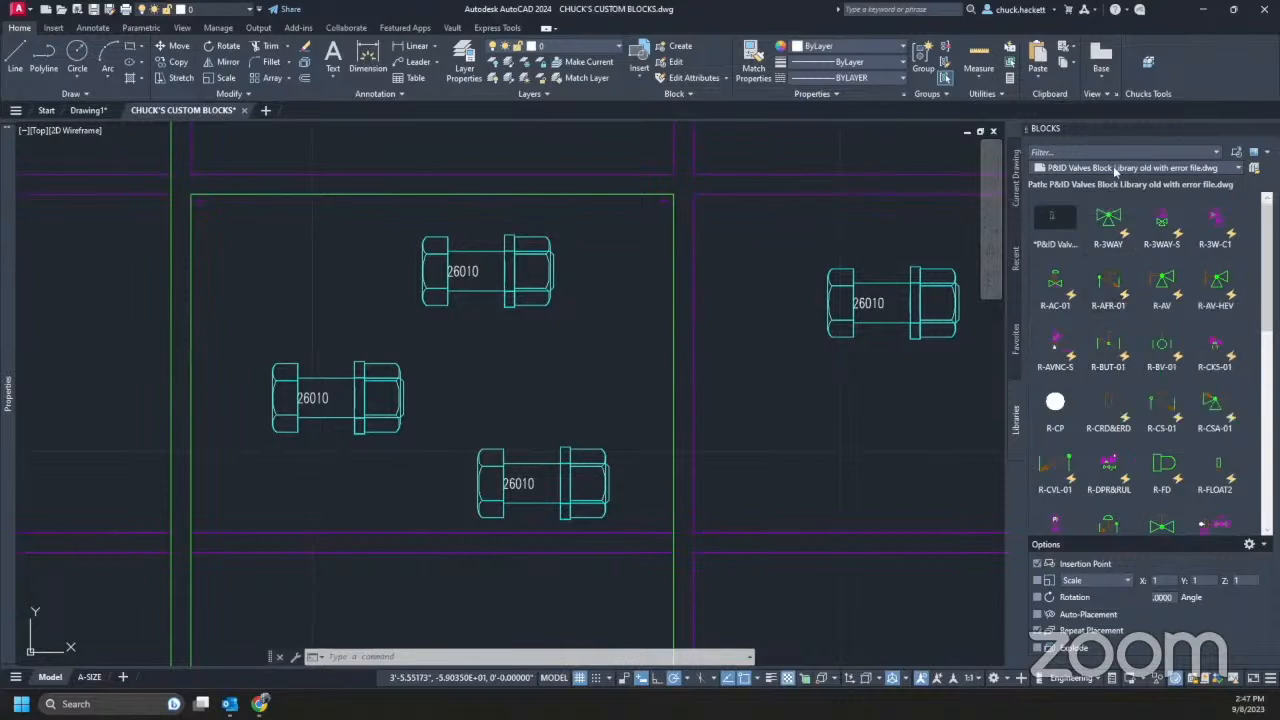
- Scroll through the library's valve blocks such as R-3WAY and R-AC-01
mouse_move(1108, 289)
scroll(1133, 432, "down", 3)
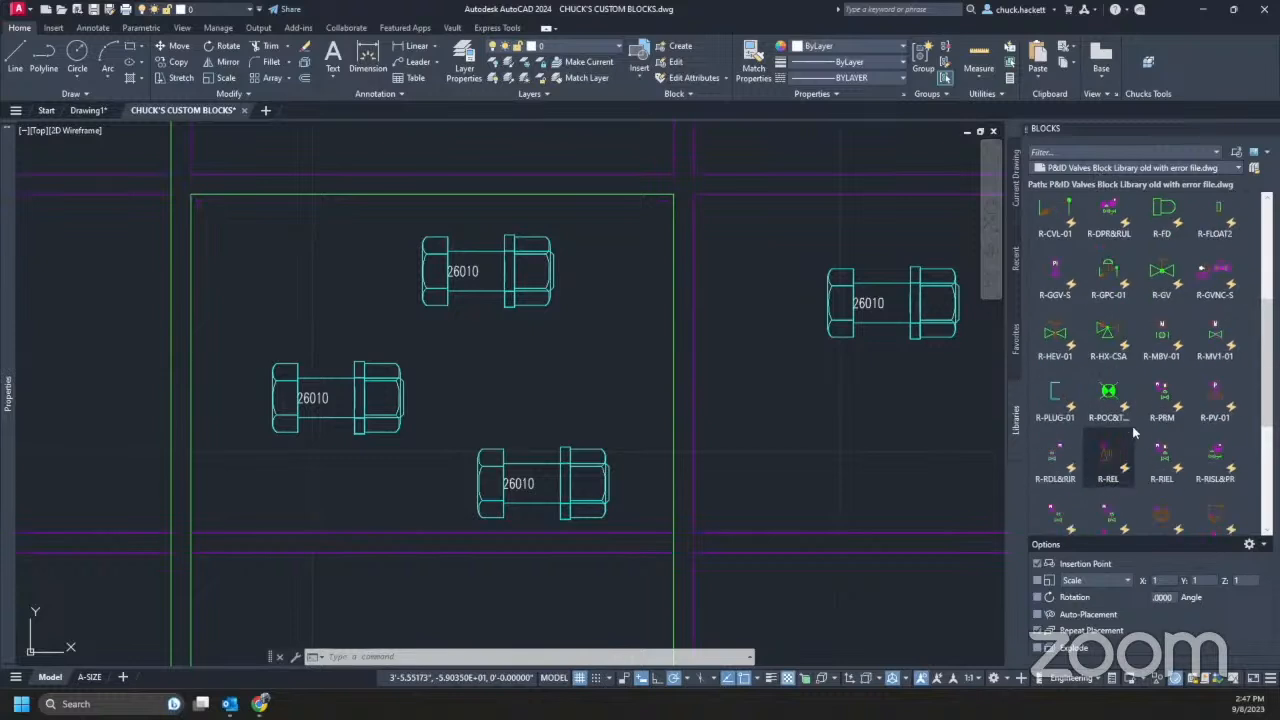
scroll(1133, 432, "down", 5)
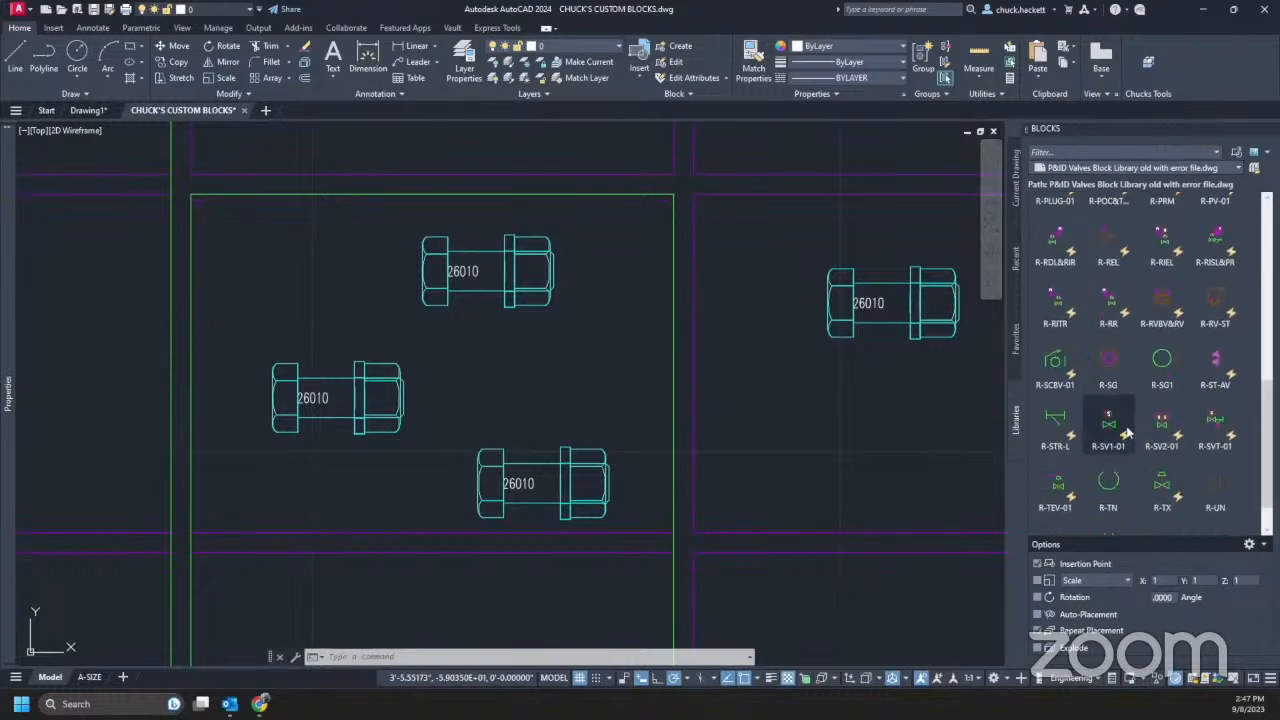
scroll(1128, 432, "up", 8)
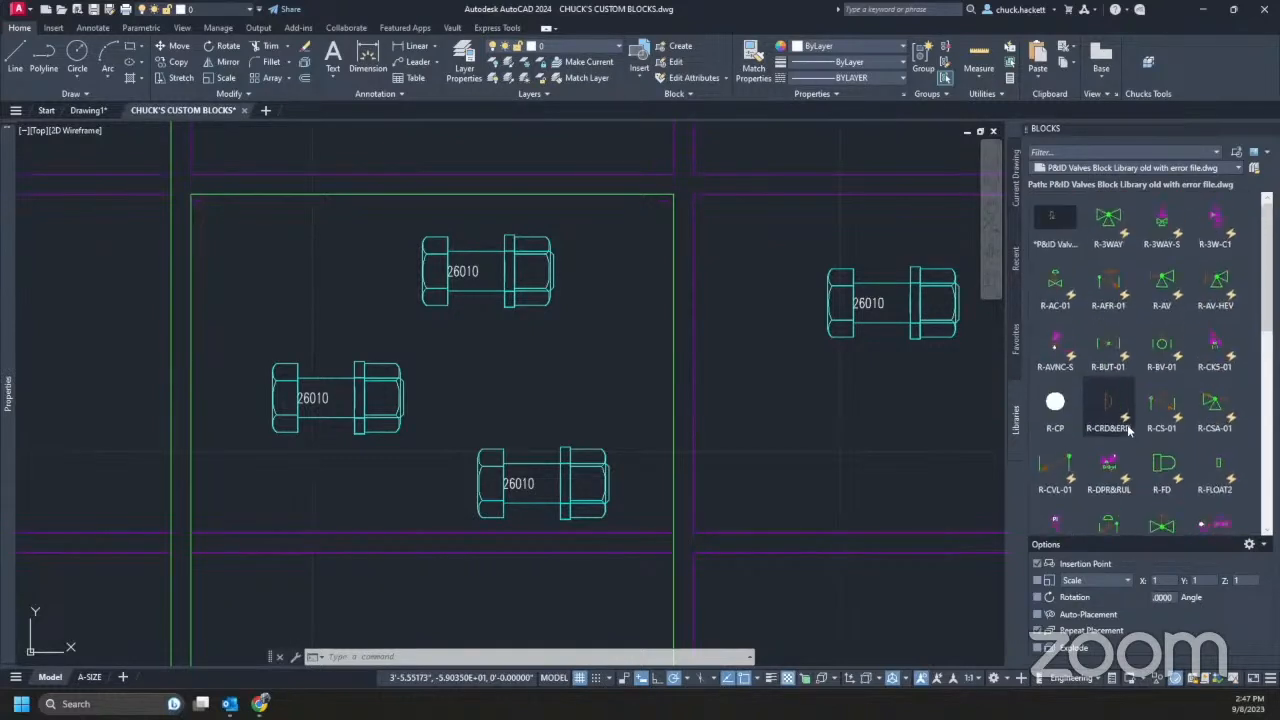
mouse_move(1127, 426)
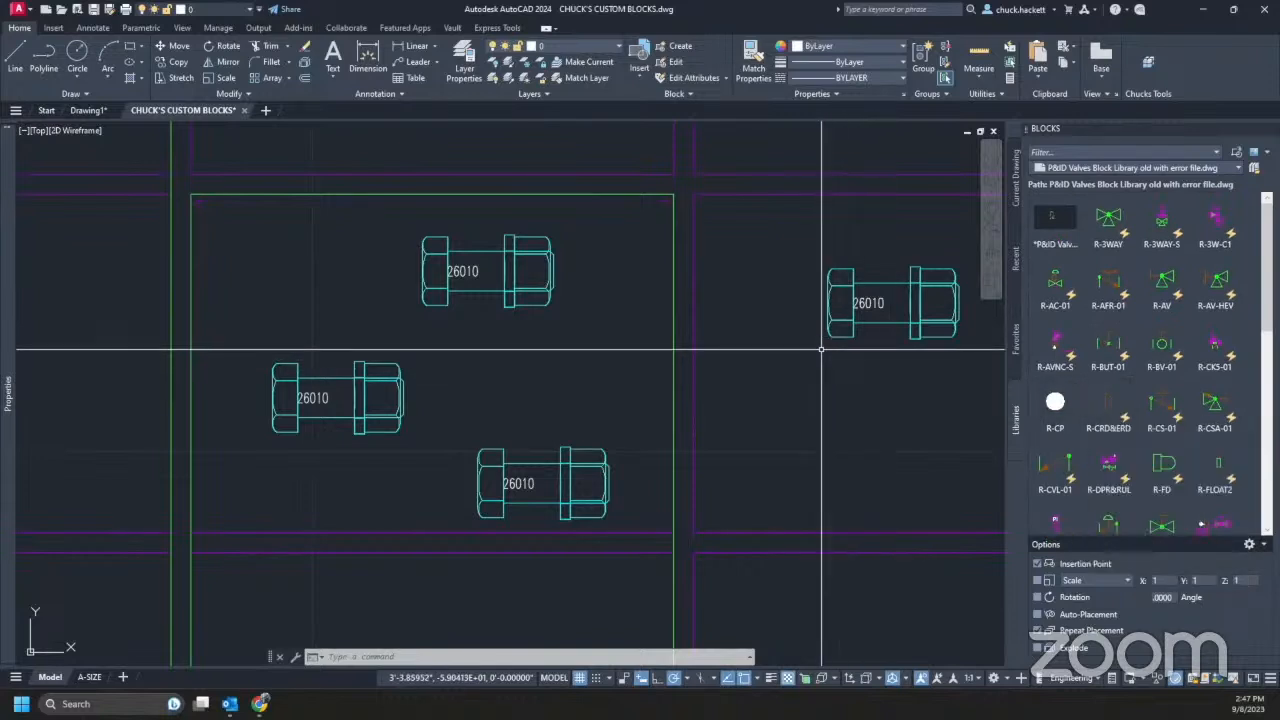